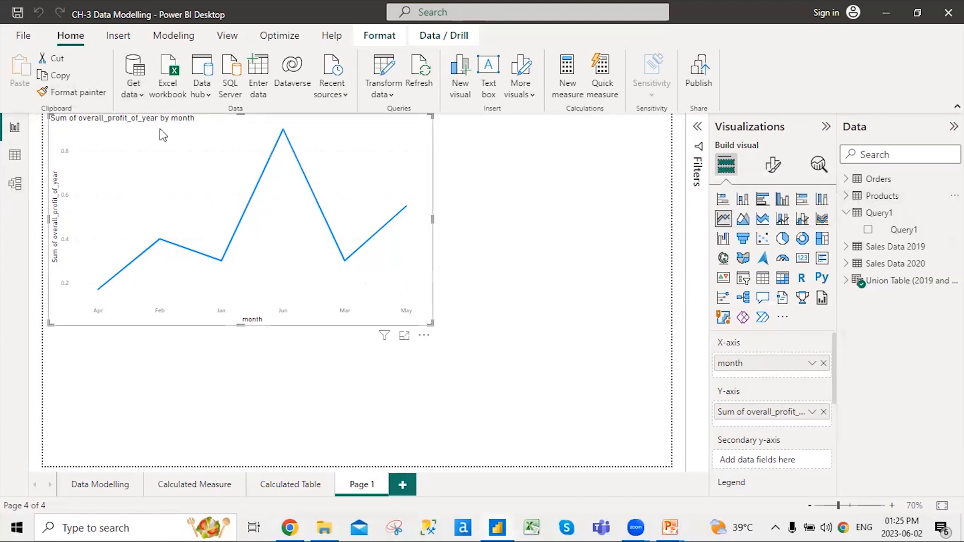
# Add a blank query through the data source options and open the Products query in Power Query Editor.
pyautogui.click(142, 95)
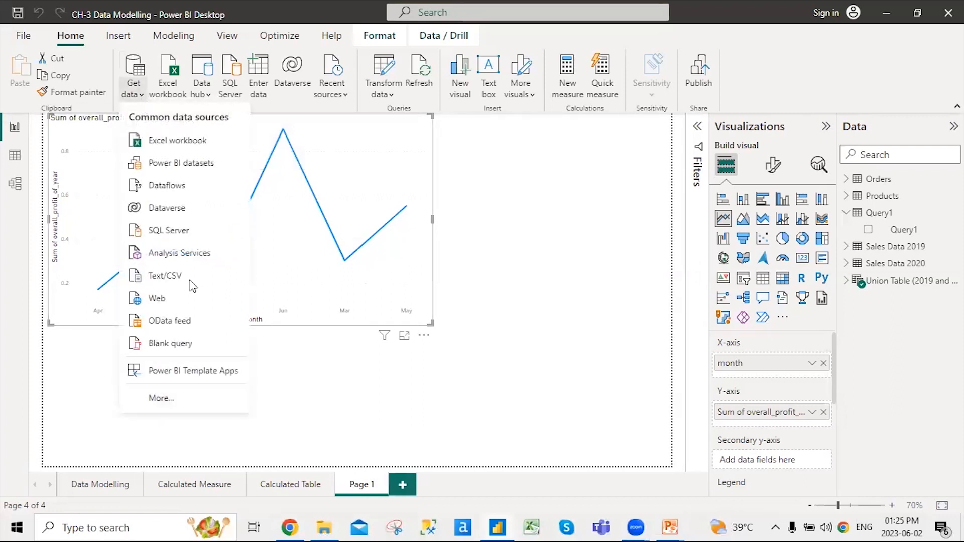
pyautogui.click(510, 402)
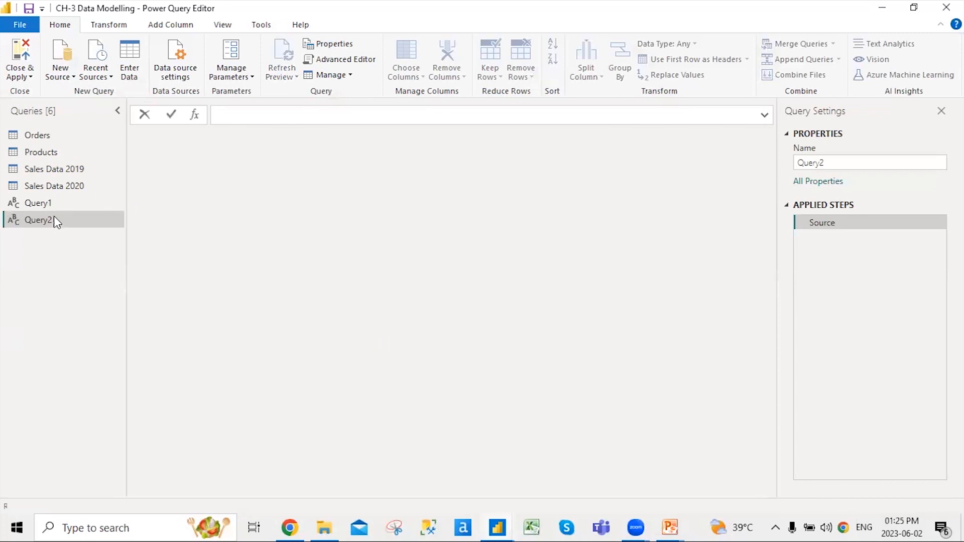
pyautogui.doubleClick(49, 152)
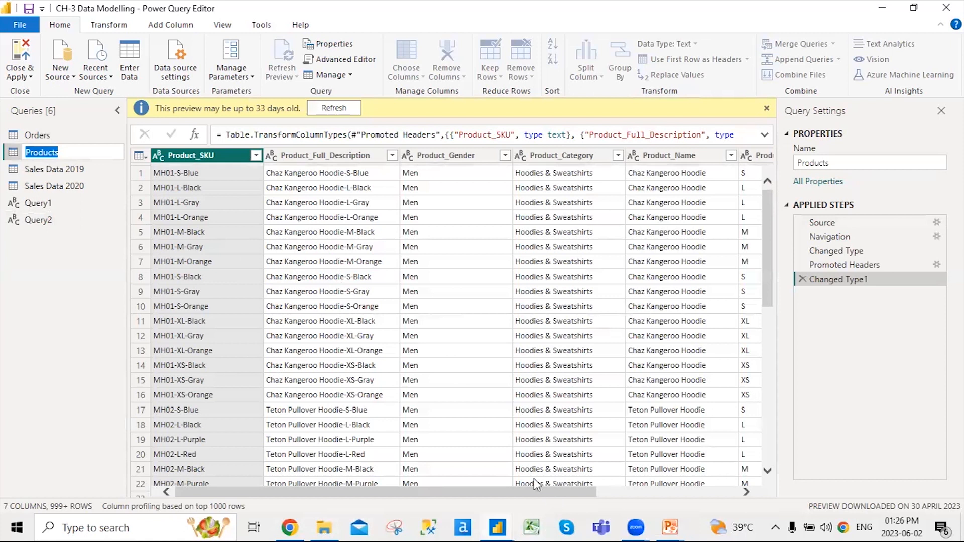
# Examine the Product_Size column and its value distribution in Products, dismissing the preview notice and shrinking the column profile area.
pyautogui.click(685, 480)
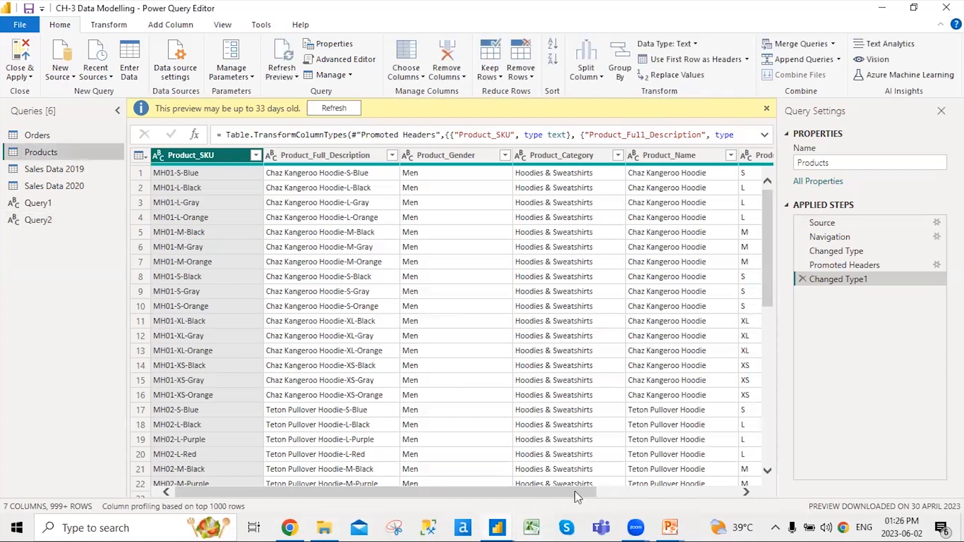
pyautogui.click(742, 492)
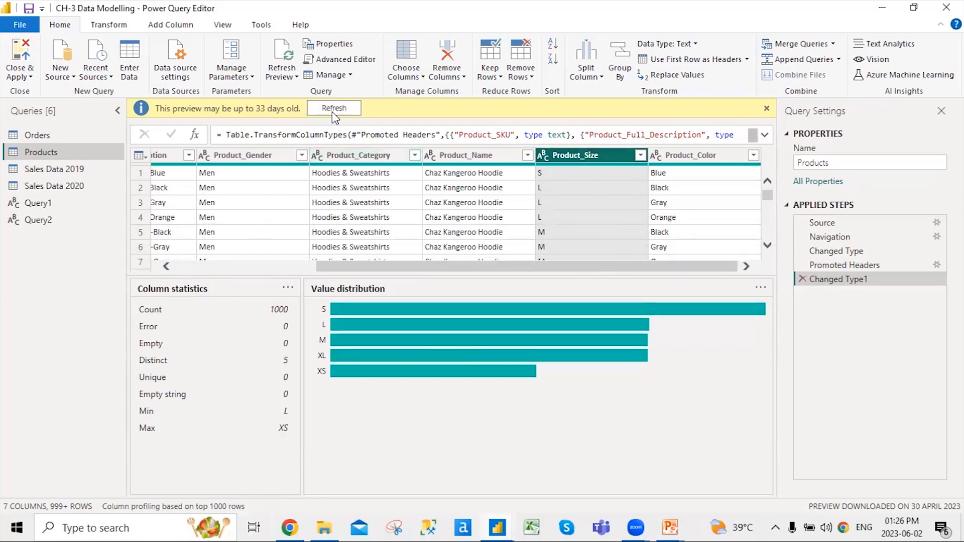
pyautogui.click(767, 110)
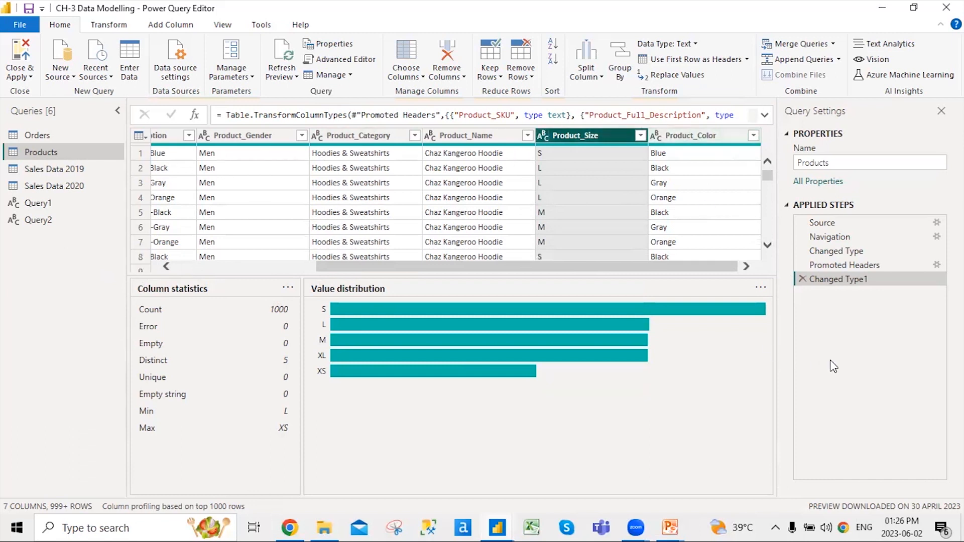
pyautogui.click(760, 288)
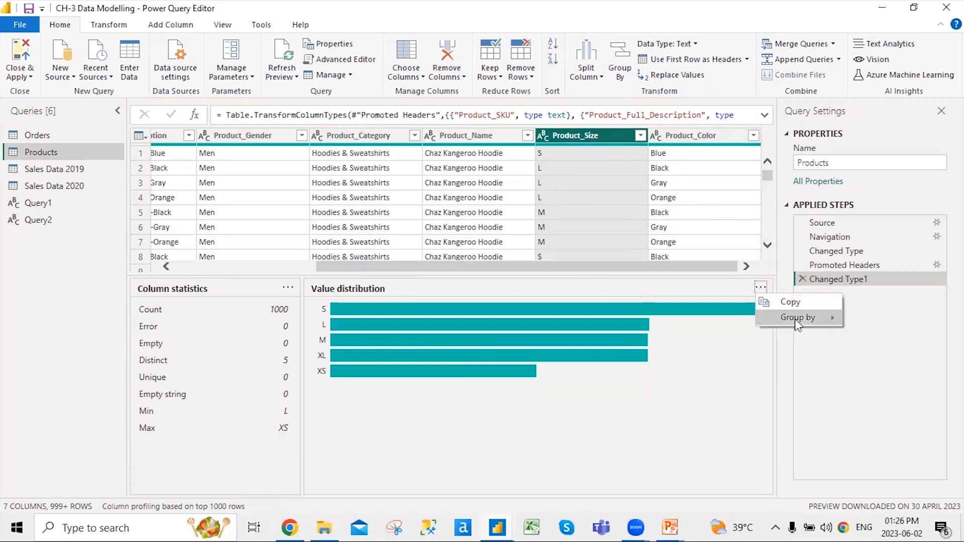
pyautogui.click(253, 302)
pyautogui.moveTo(199, 278); pyautogui.dragTo(206, 471)
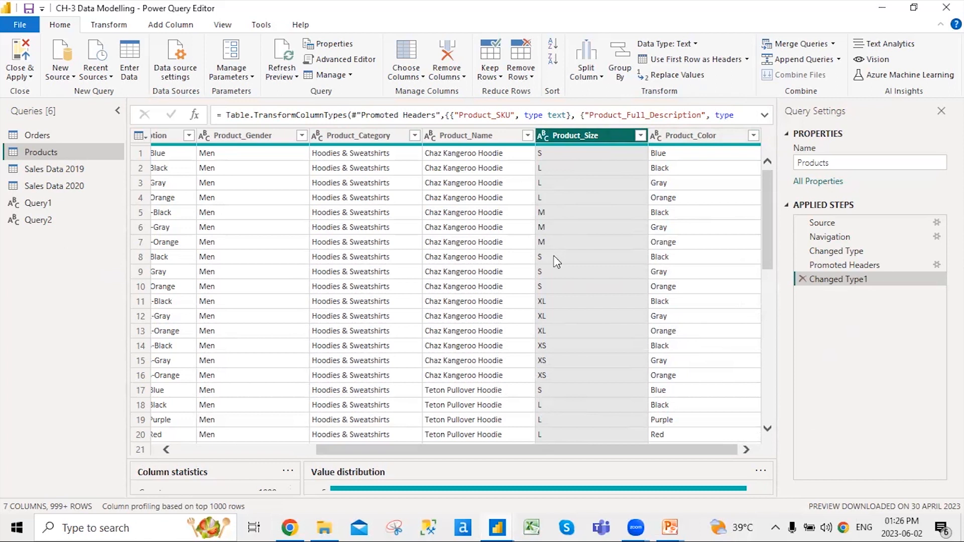
# Replace S with Small in the Product_Size column, matching entire cell contents.
pyautogui.click(602, 156)
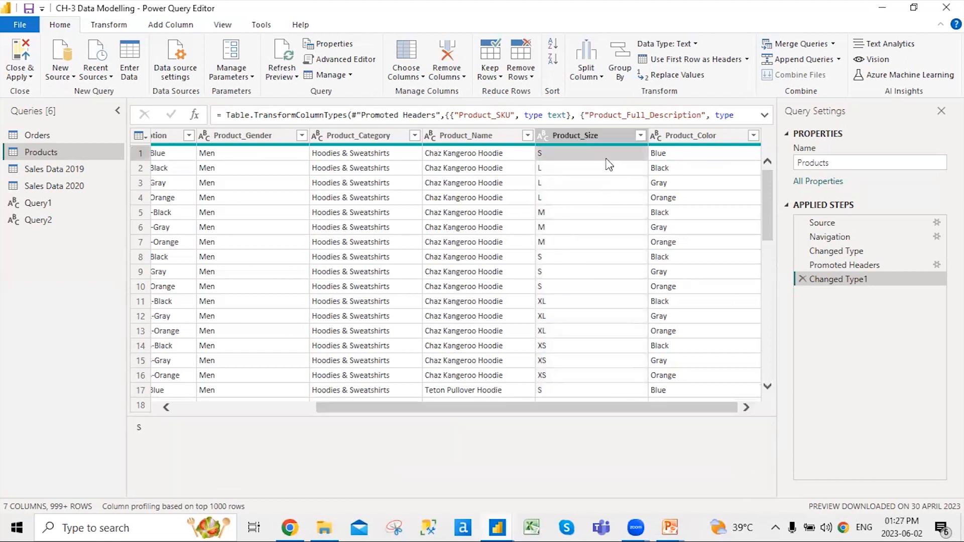
pyautogui.click(689, 77)
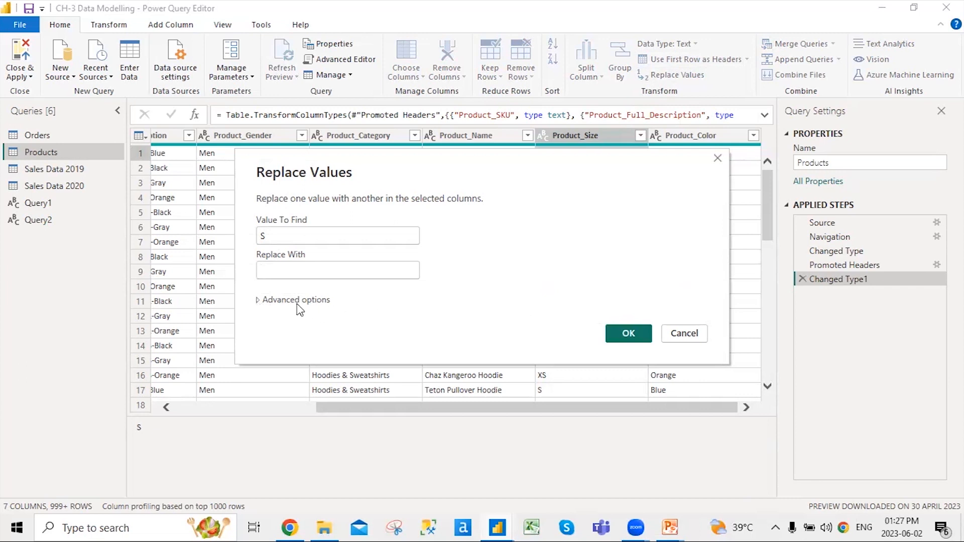
pyautogui.click(260, 301)
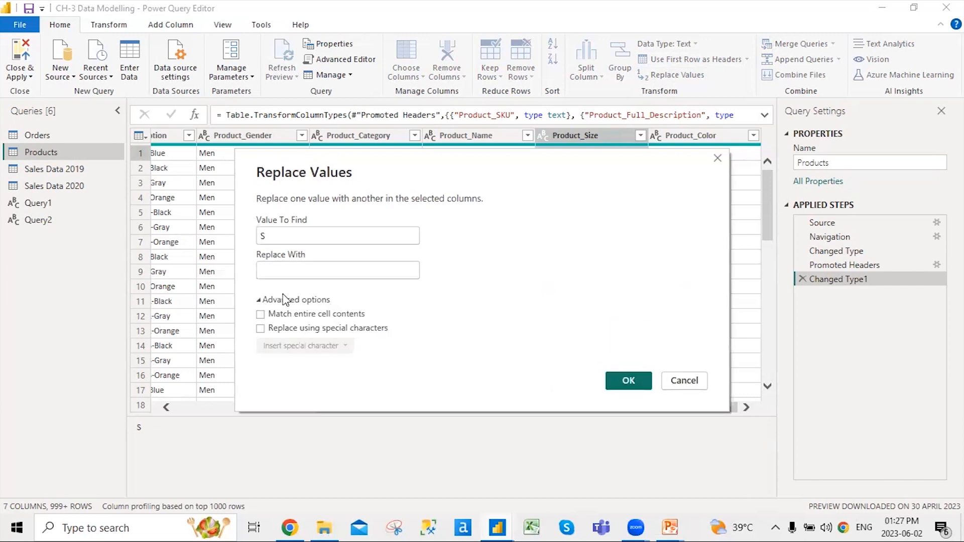
pyautogui.click(261, 314)
pyautogui.click(281, 271)
pyautogui.write('Small')
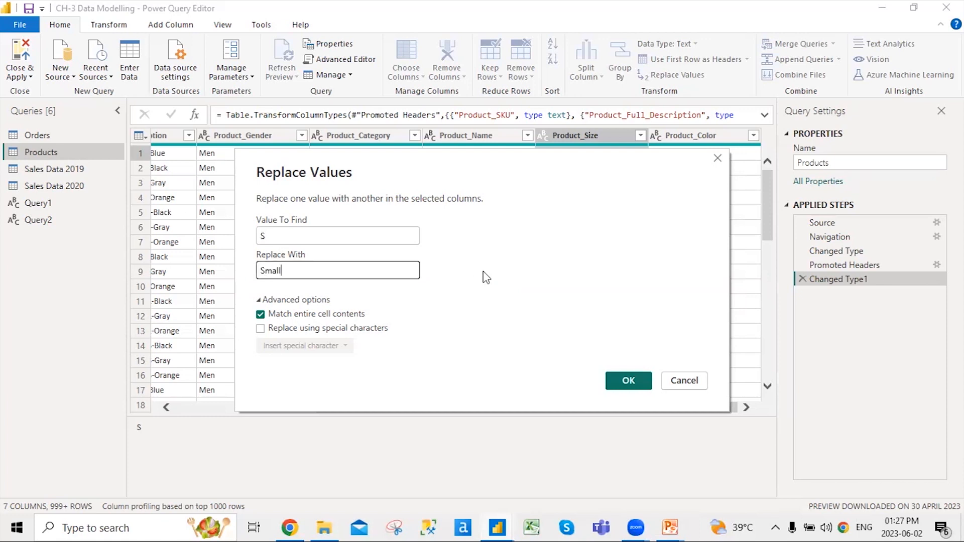
pyautogui.click(622, 380)
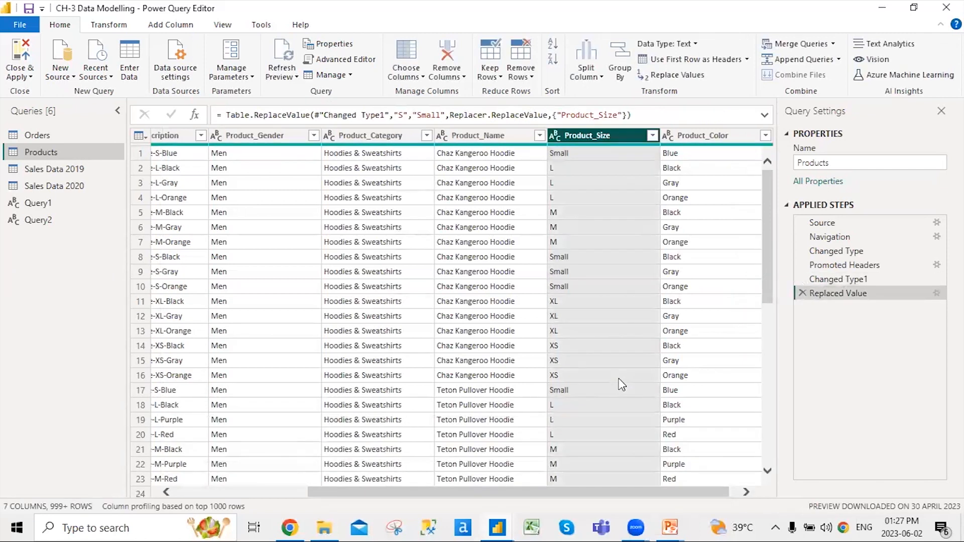
# Replace L with Large in the Product_Size column, matching entire cell contents.
pyautogui.click(700, 78)
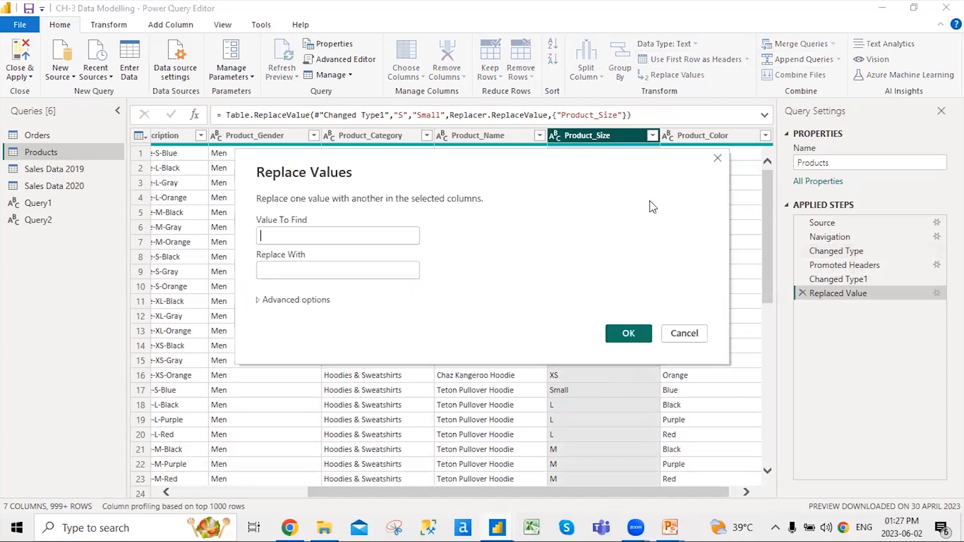
pyautogui.click(260, 301)
pyautogui.click(260, 315)
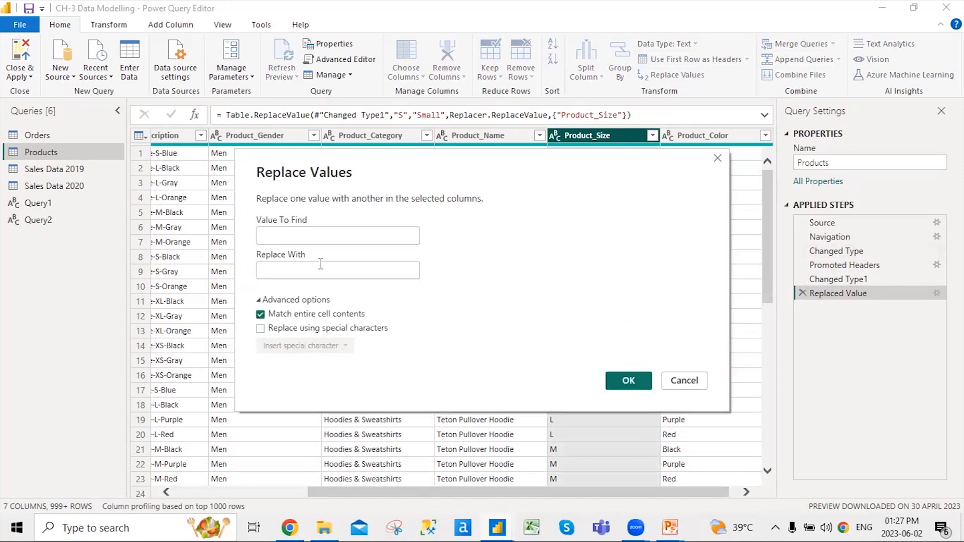
pyautogui.write('L')
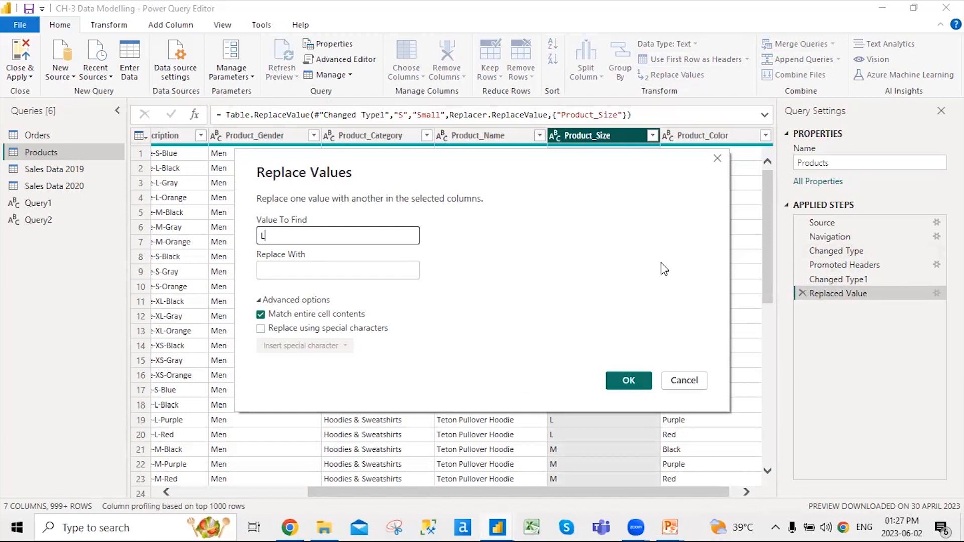
pyautogui.click(345, 277)
pyautogui.write('large')
pyautogui.press('BackSpace')
pyautogui.press('BackSpace')
pyautogui.press('BackSpace')
pyautogui.press('BackSpace')
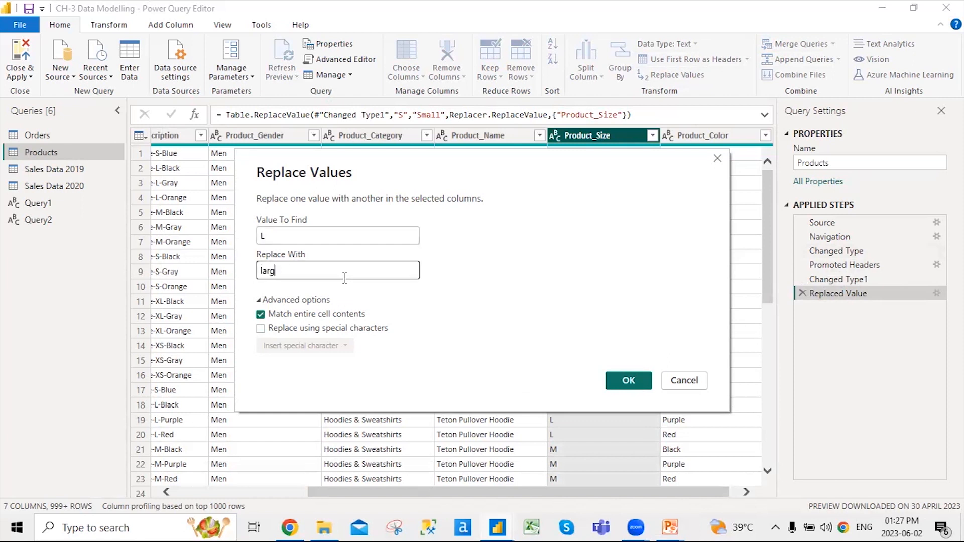
pyautogui.press('BackSpace')
pyautogui.write('Large')
pyautogui.click(624, 381)
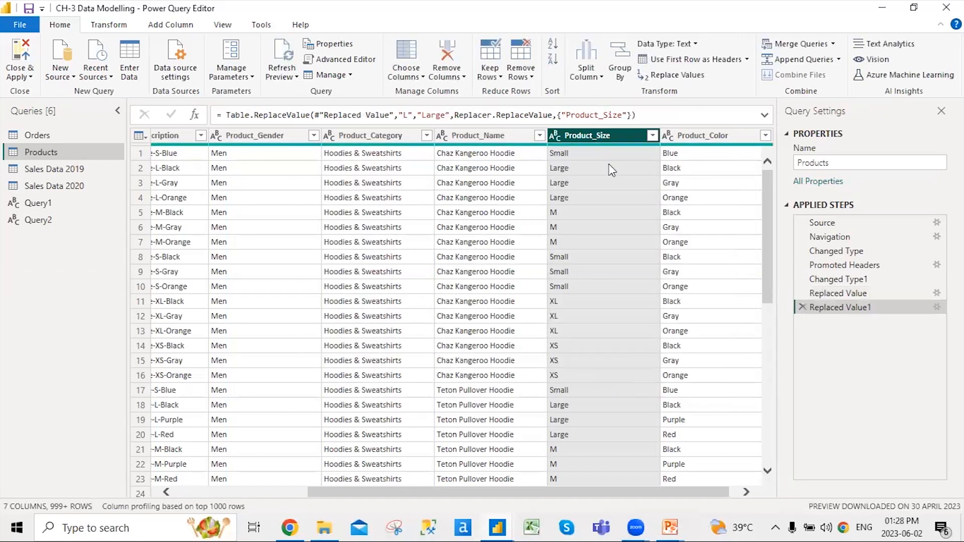
# Replace M with Medium in the Product_Size column, matching entire cell contents.
pyautogui.click(692, 77)
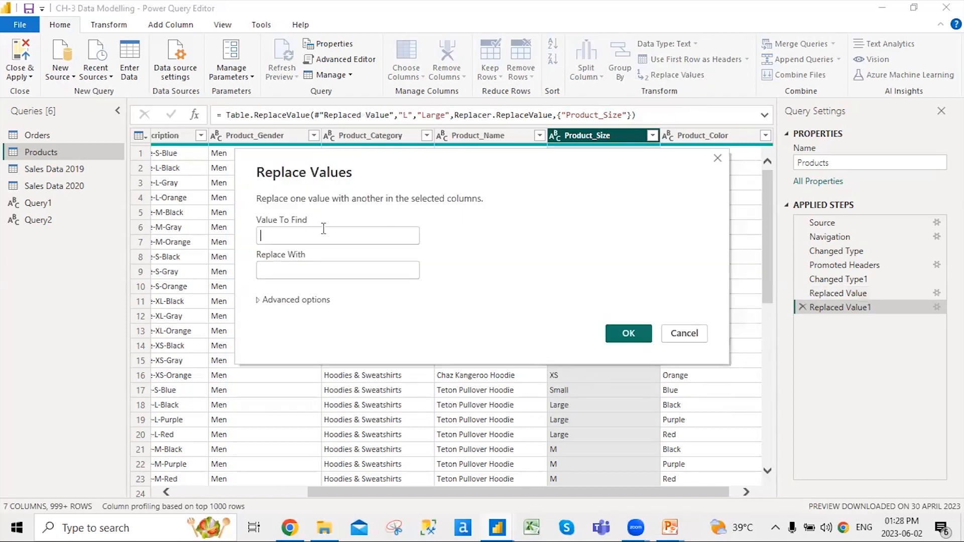
pyautogui.write('M')
pyautogui.click(280, 272)
pyautogui.write('Medium')
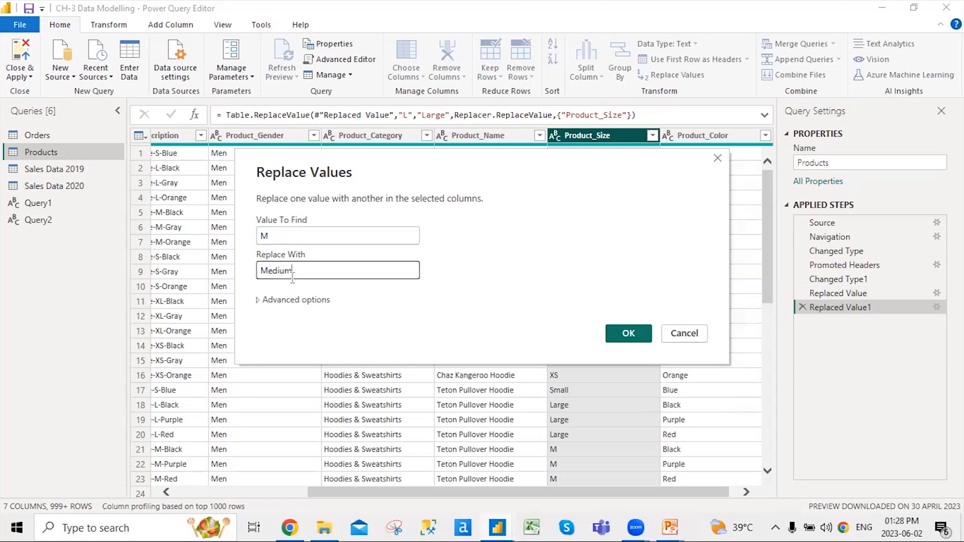
pyautogui.click(259, 299)
pyautogui.click(261, 314)
pyautogui.click(636, 381)
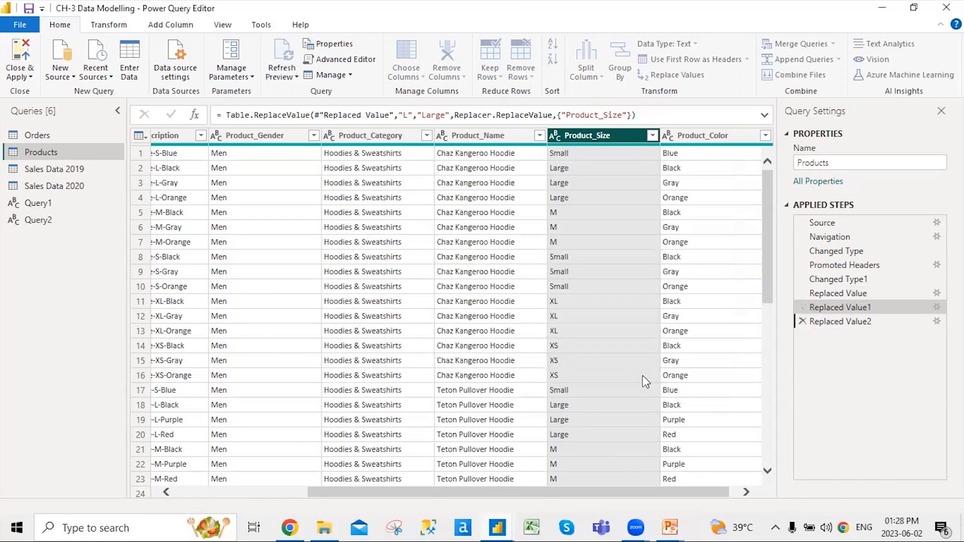
# Replace XS with Extra Small in the Product_Size column, matching entire cell contents.
pyautogui.click(683, 79)
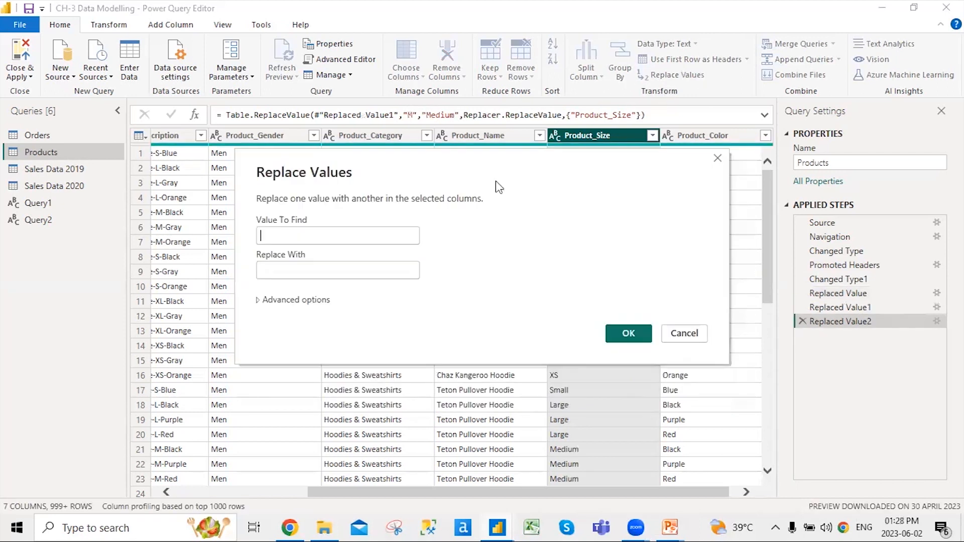
pyautogui.click(297, 233)
pyautogui.write('XS')
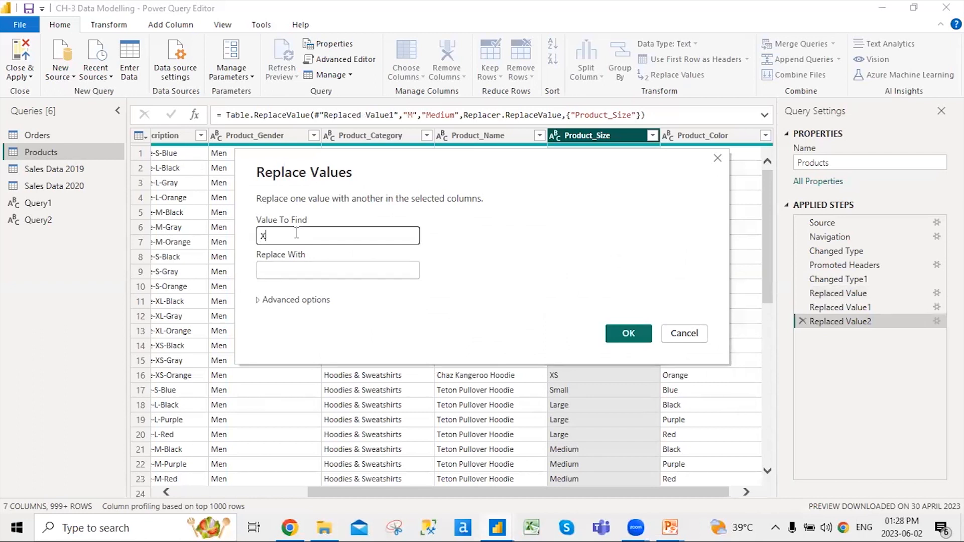
pyautogui.click(308, 271)
pyautogui.write('extra')
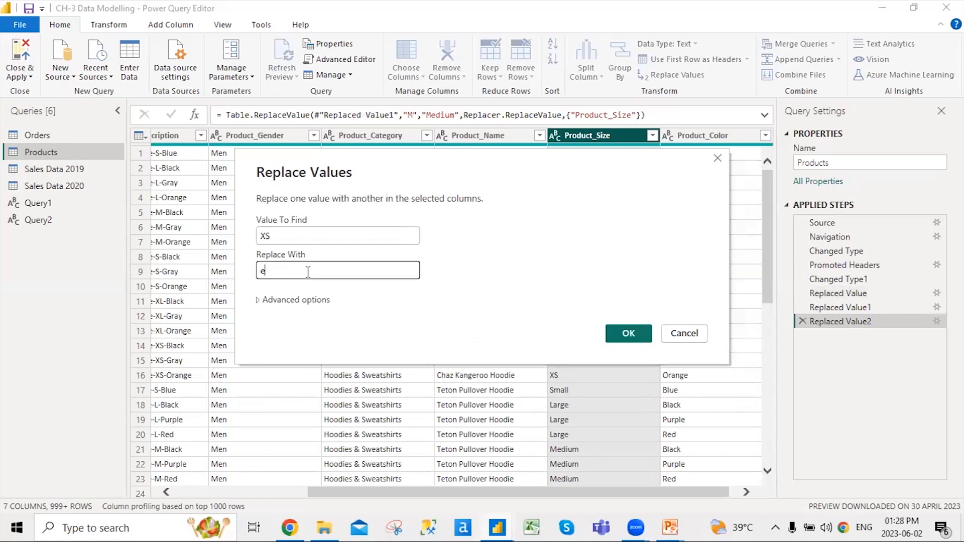
pyautogui.press('BackSpace')
pyautogui.press('BackSpace')
pyautogui.press('BackSpace')
pyautogui.press('BackSpace')
pyautogui.press('BackSpace')
pyautogui.press('BackSpace')
pyautogui.write('Extra Small')
pyautogui.click(307, 300)
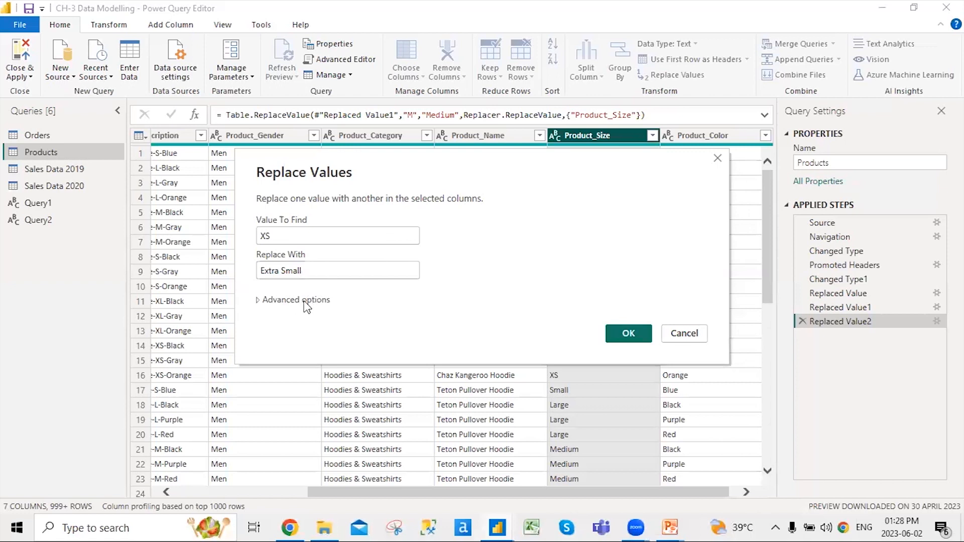
pyautogui.click(261, 314)
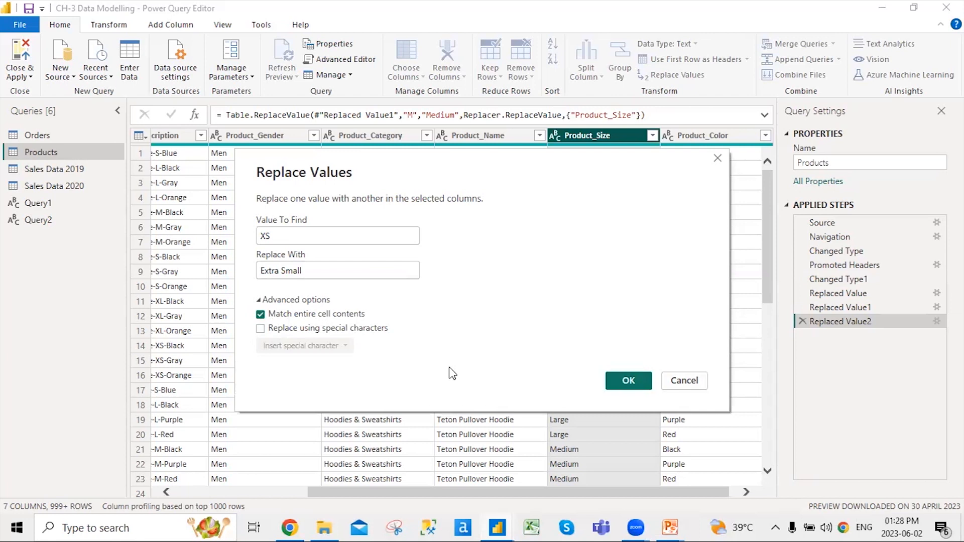
pyautogui.click(621, 380)
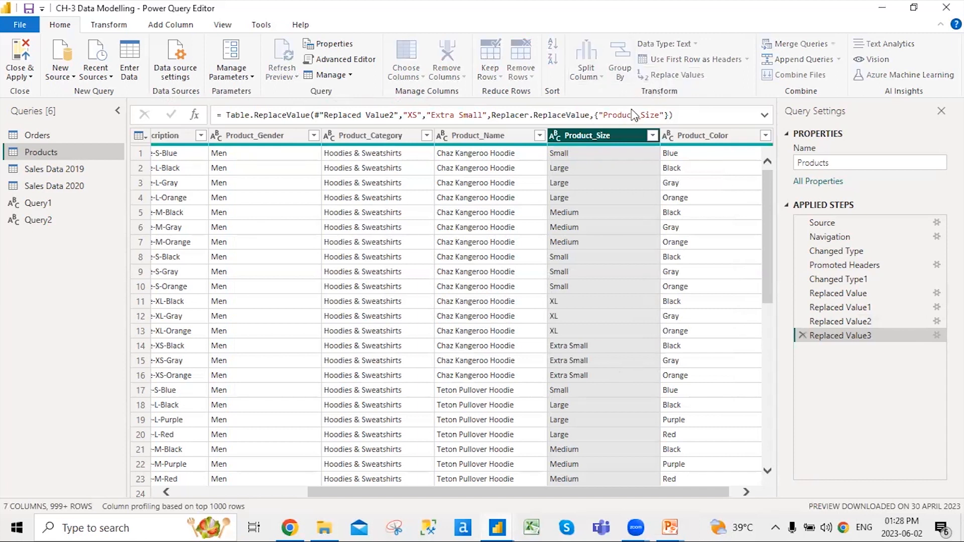
# Replace XL with Extra Large in the Product_Size column, matching entire cell contents.
pyautogui.click(659, 75)
pyautogui.click(297, 237)
pyautogui.write('XL')
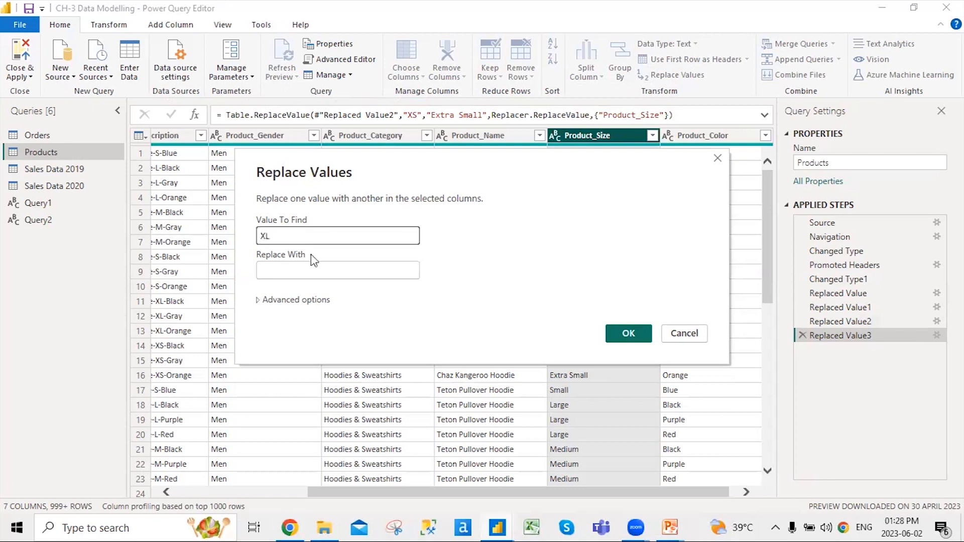
pyautogui.click(273, 274)
pyautogui.write('Extra Large')
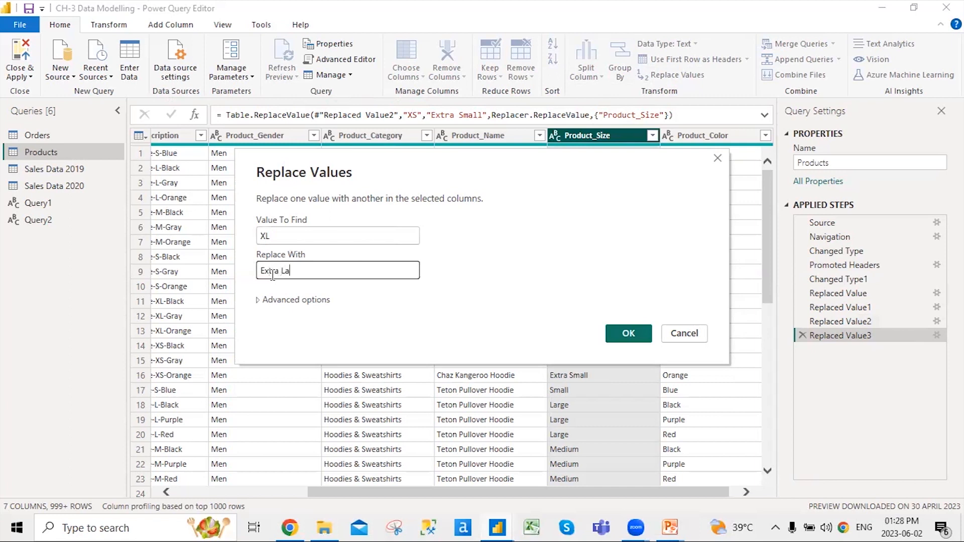
pyautogui.click(256, 301)
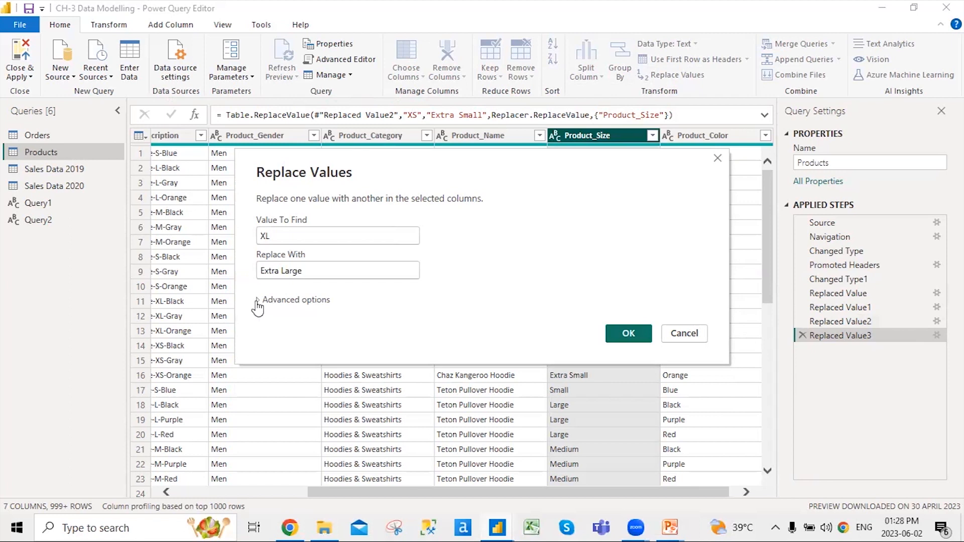
pyautogui.click(257, 302)
pyautogui.click(260, 315)
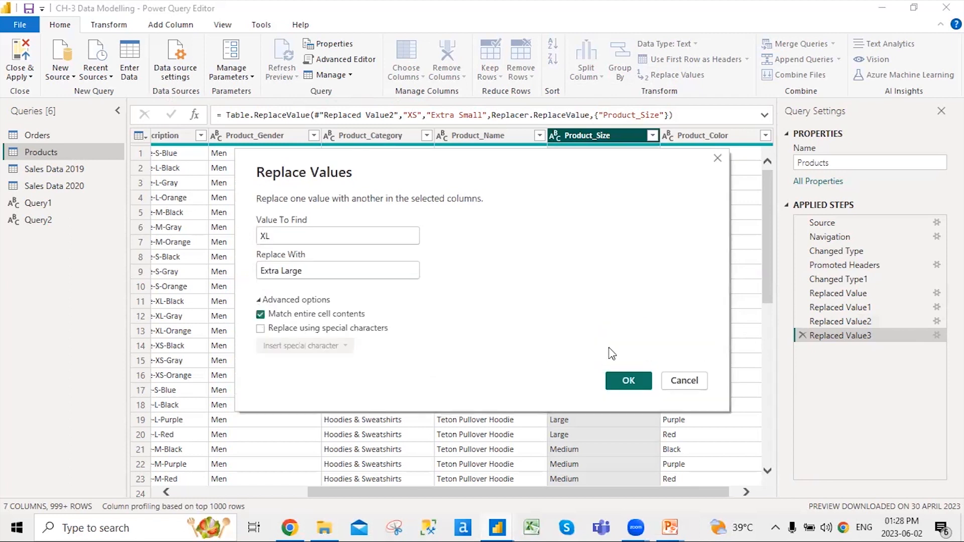
pyautogui.click(629, 381)
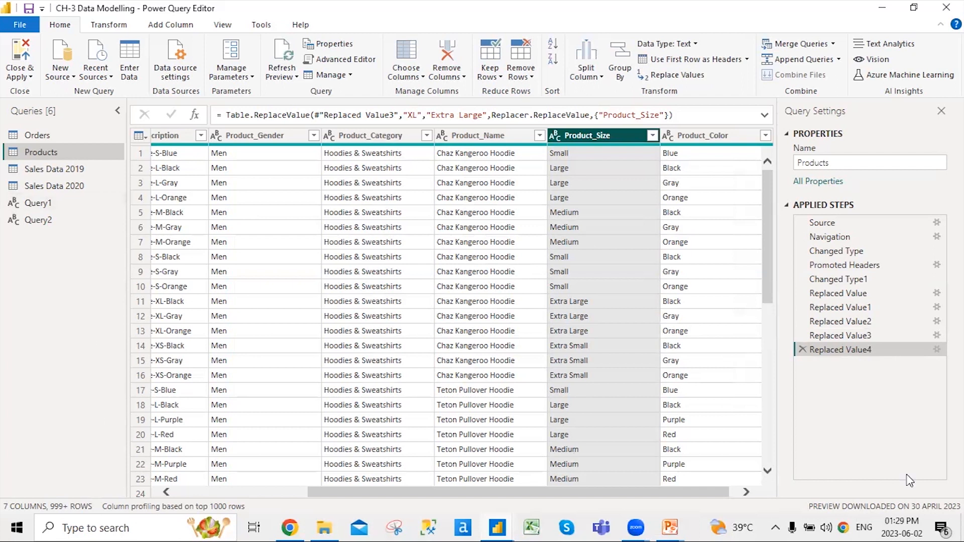
# Close Power Query Editor applying the query changes, and switch the report to Data view.
pyautogui.click(31, 78)
pyautogui.click(38, 91)
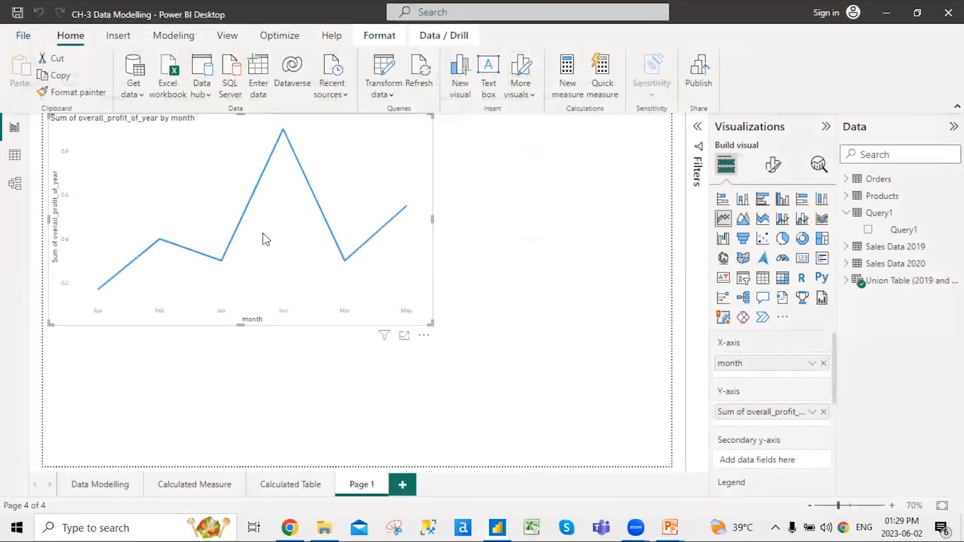
pyautogui.moveTo(266, 240)
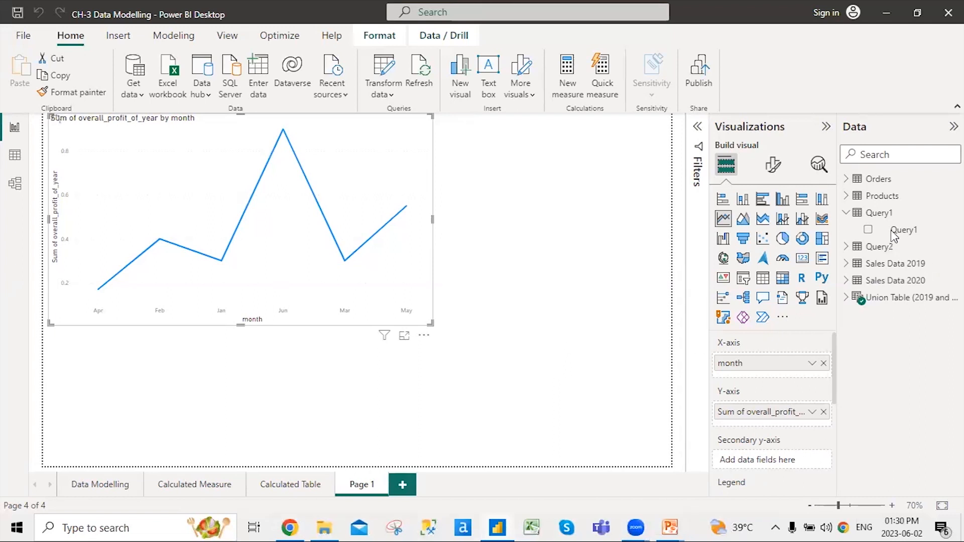
pyautogui.click(846, 213)
pyautogui.click(16, 154)
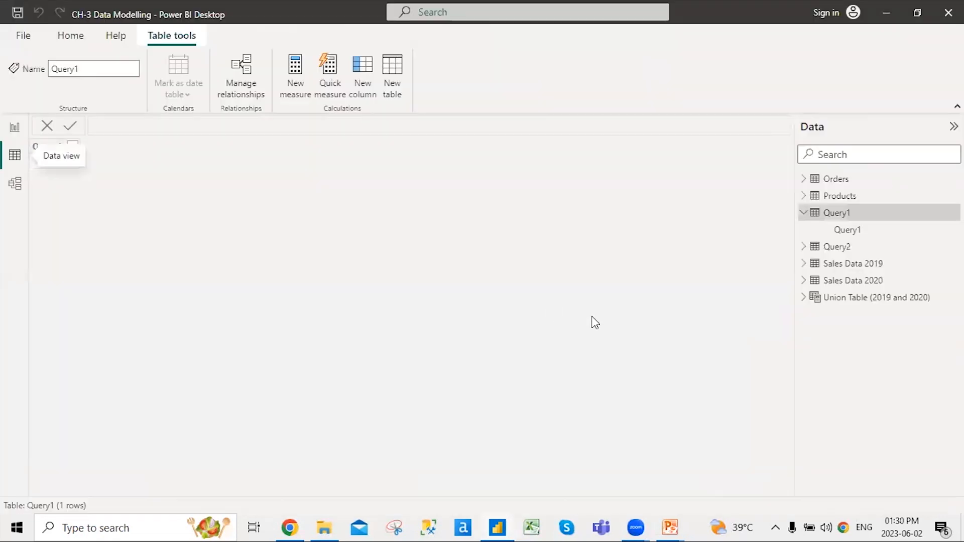
# Collapse the Query1 fields and display the Products table's data to check the Product_Size values.
pyautogui.click(805, 213)
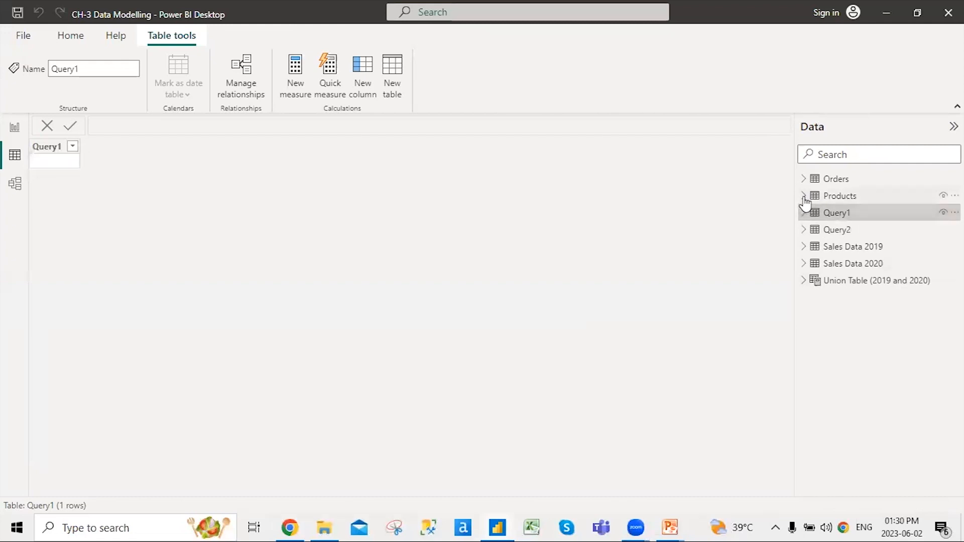
pyautogui.click(804, 197)
pyautogui.doubleClick(839, 196)
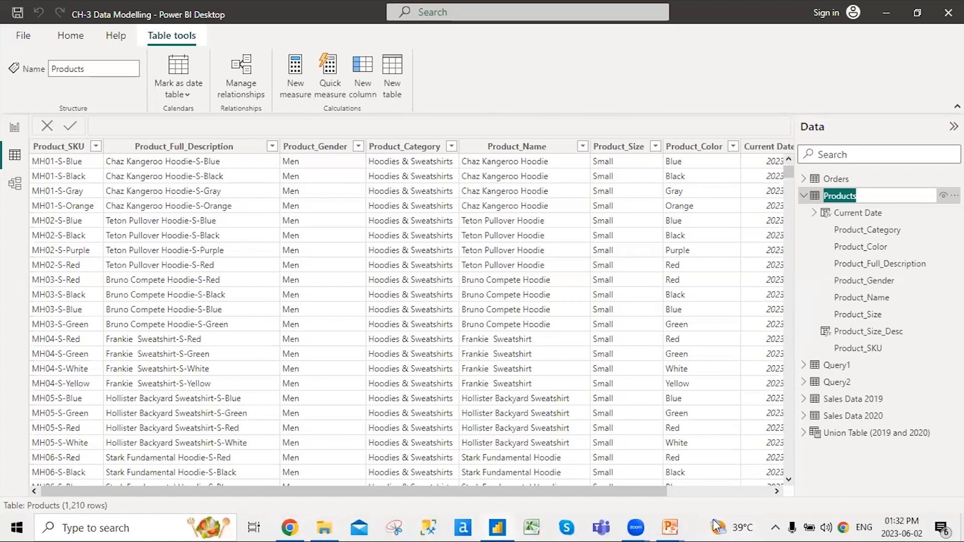
# Switch to the PowerPoint slide show, advance to the "What is DAX?" slide, end the show and return to Power BI Desktop.
pyautogui.click(677, 522)
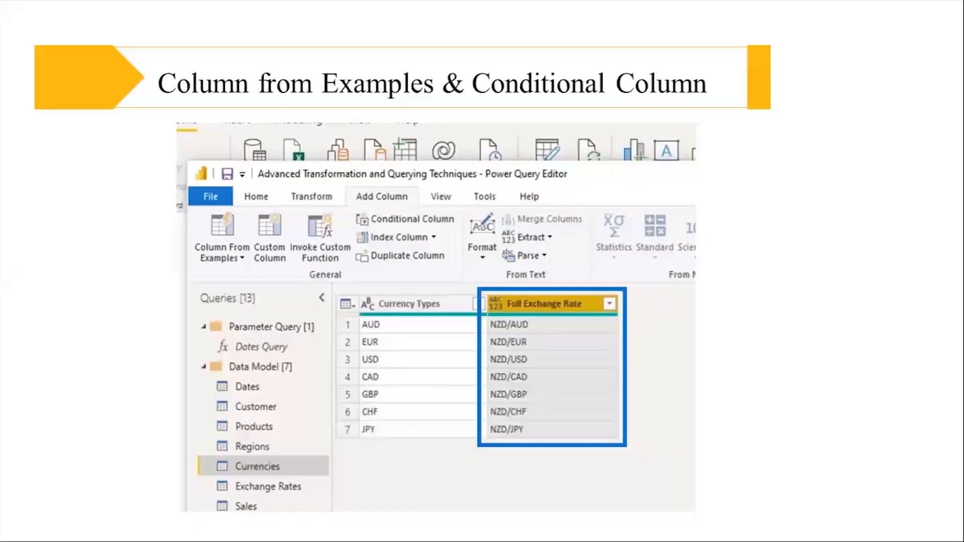
pyautogui.press('Right')
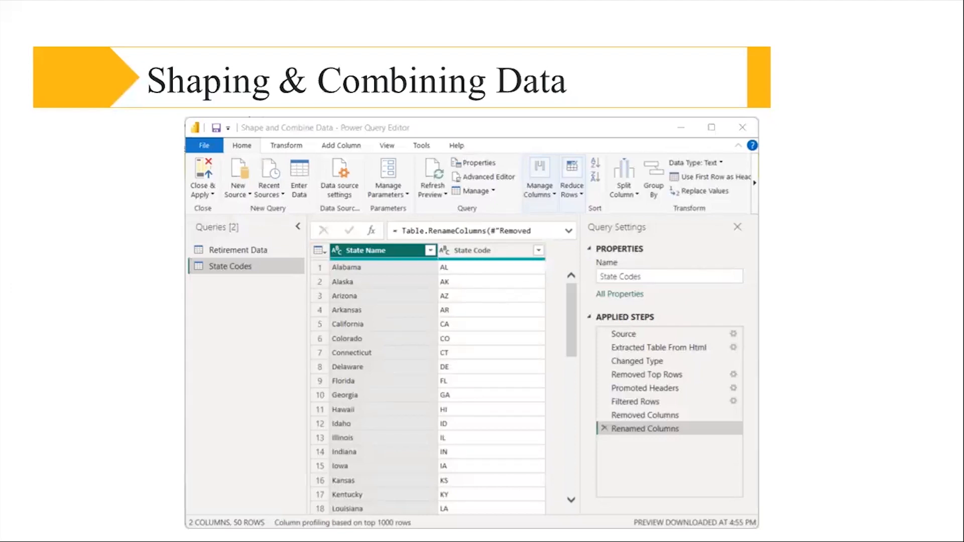
pyautogui.press('Right')
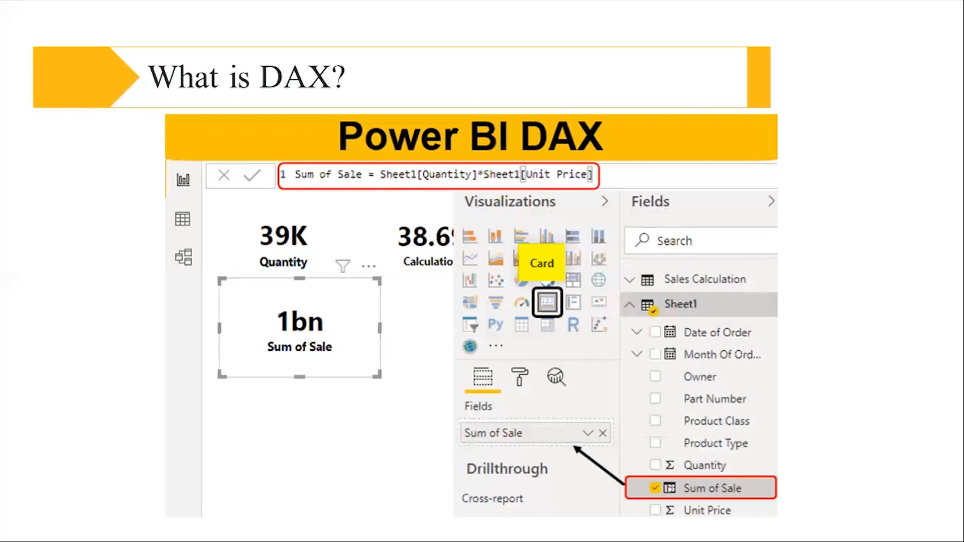
pyautogui.press('Escape')
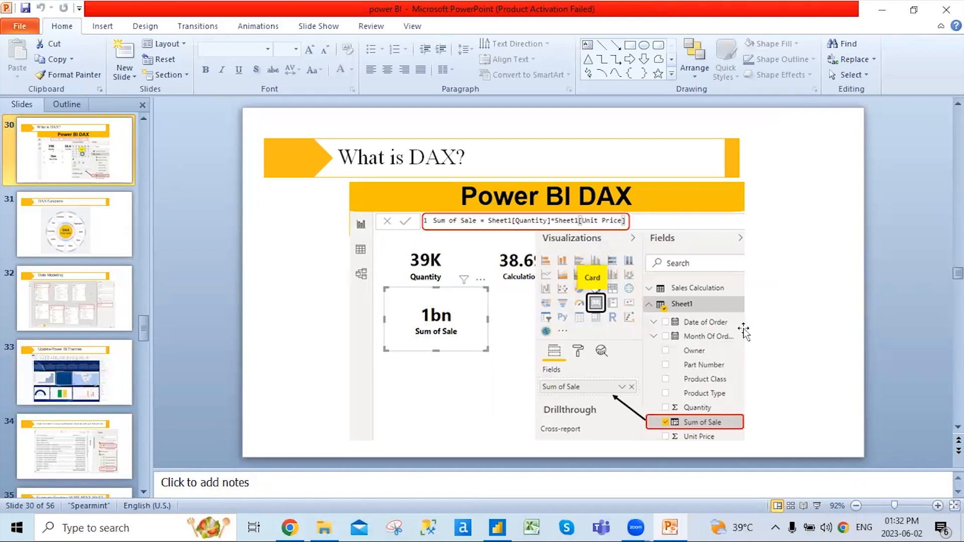
pyautogui.hotkey('alt', 'Tab')
pyautogui.hotkey('alt', 'Tab')
pyautogui.hotkey('alt', 'shift', 'Tab')
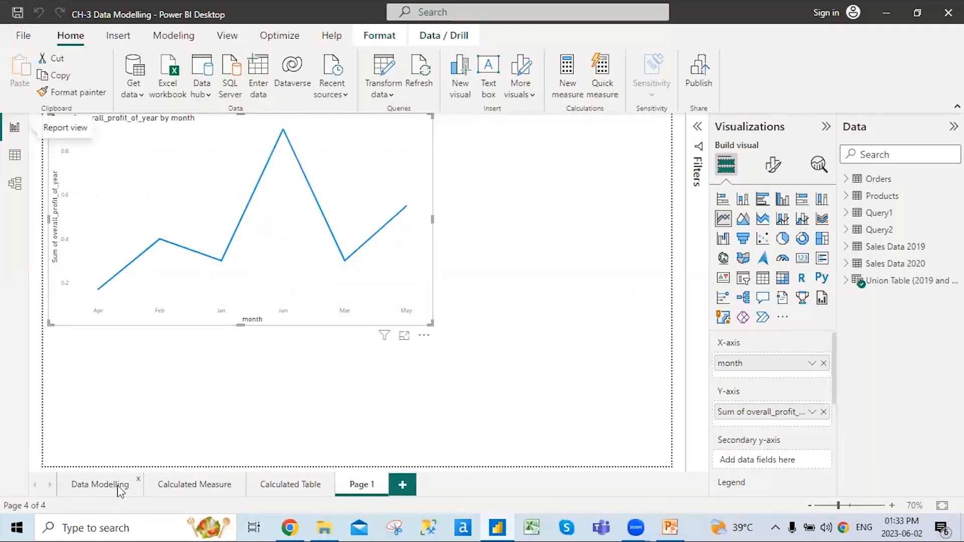
# Review the Data Modelling and Calculated Measure report pages, examining the Calculated Measure table visual and its Products fields.
pyautogui.click(120, 489)
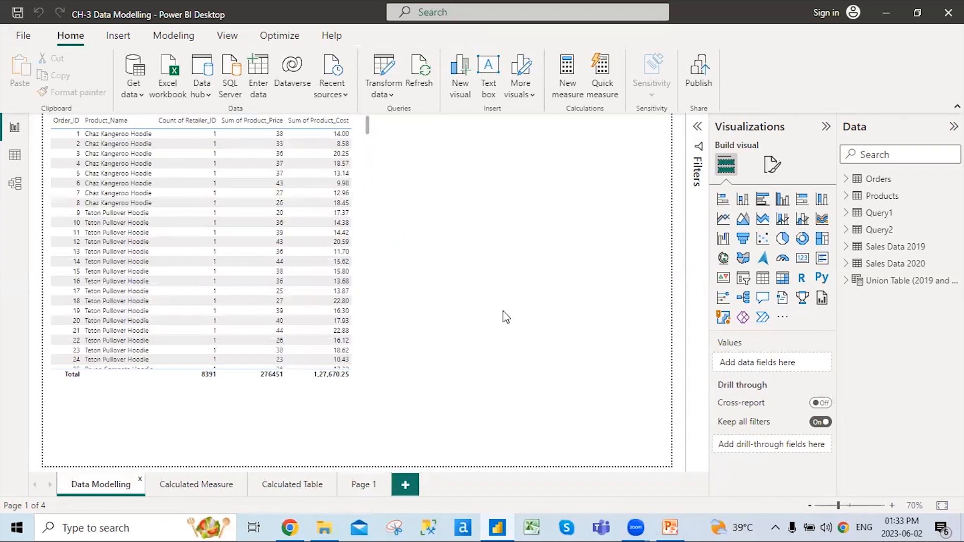
pyautogui.click(206, 483)
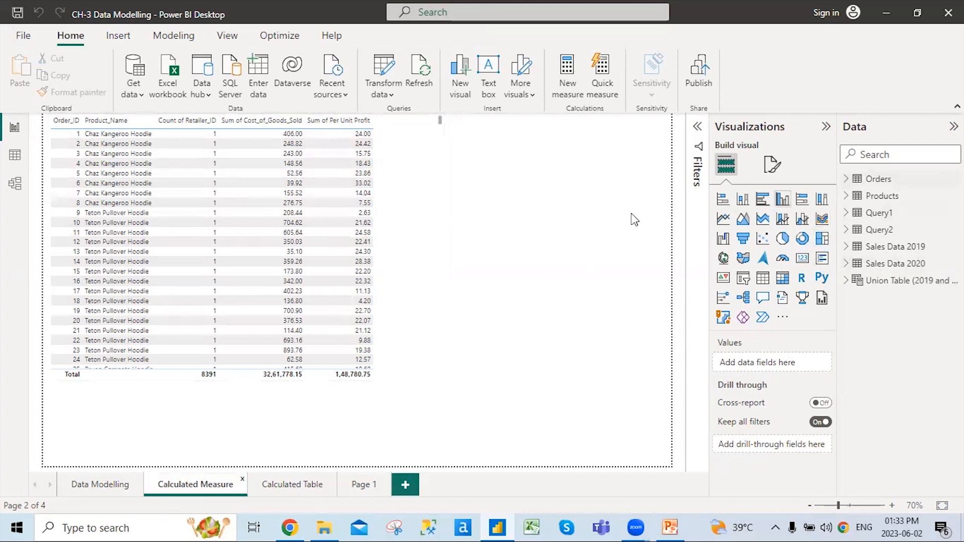
pyautogui.click(420, 137)
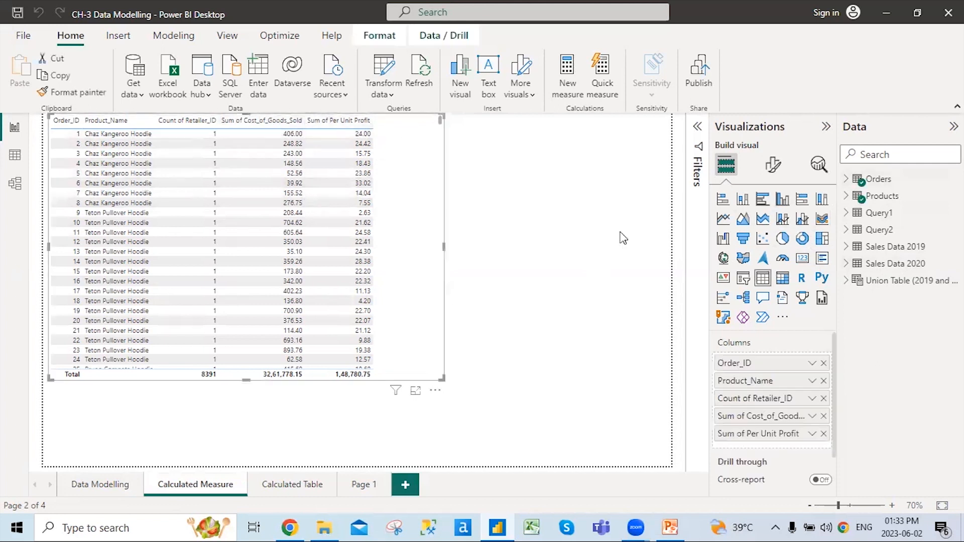
pyautogui.click(848, 198)
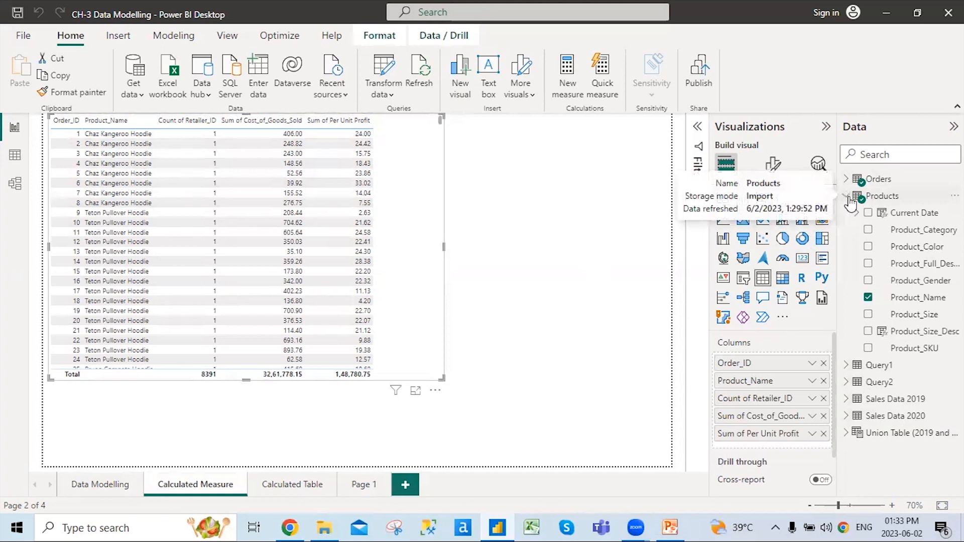
pyautogui.click(849, 199)
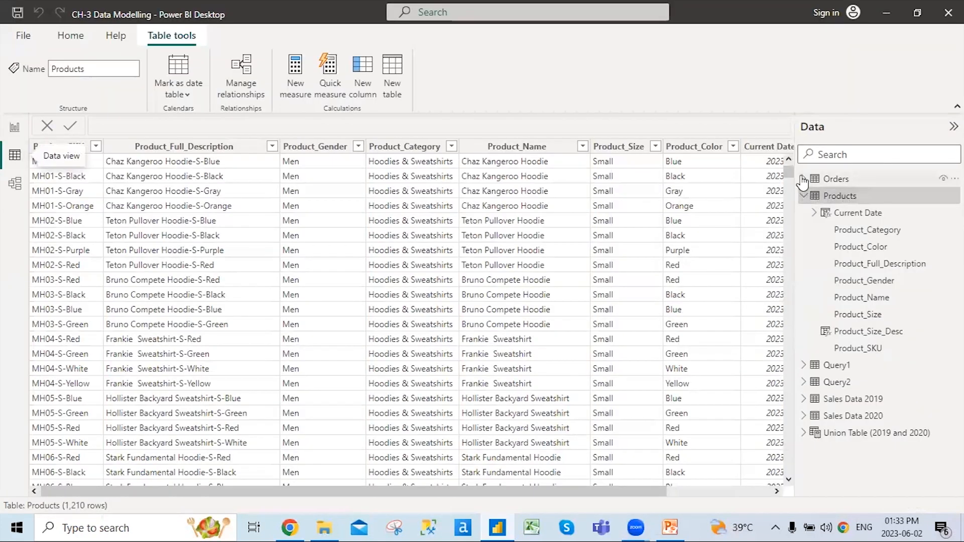
# Display the Orders table's data, expand its fields, and examine the Sales_Amount column and the Per Unit Profit column's DAX formula.
pyautogui.click(834, 180)
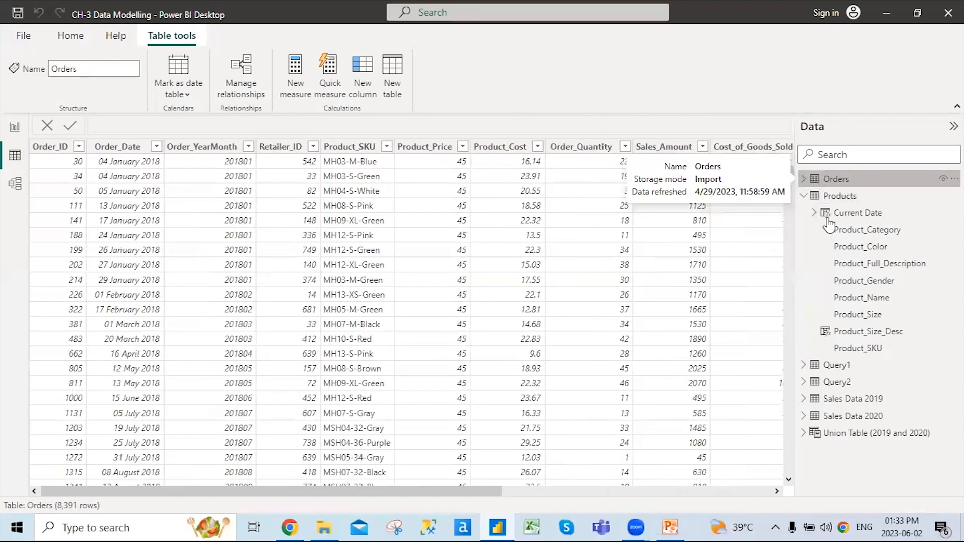
pyautogui.click(818, 181)
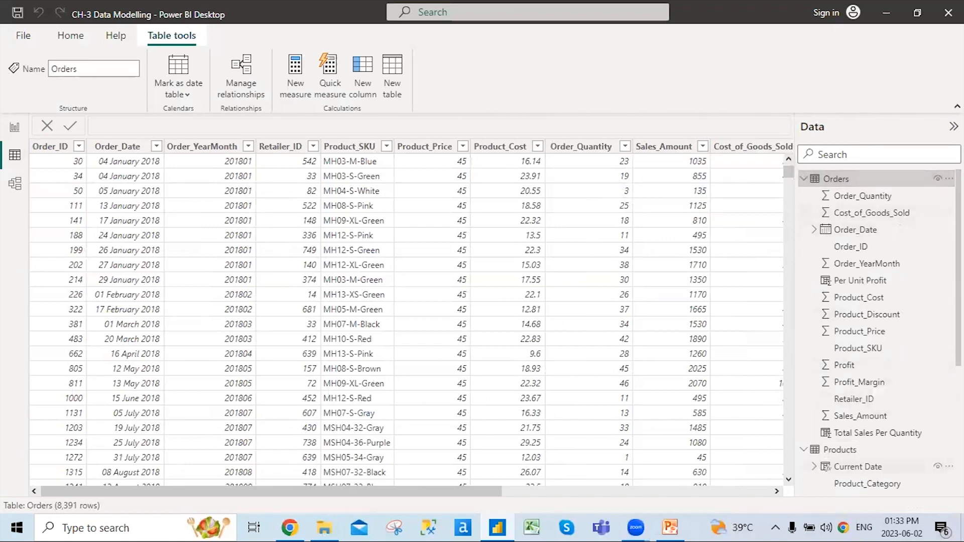
pyautogui.click(892, 416)
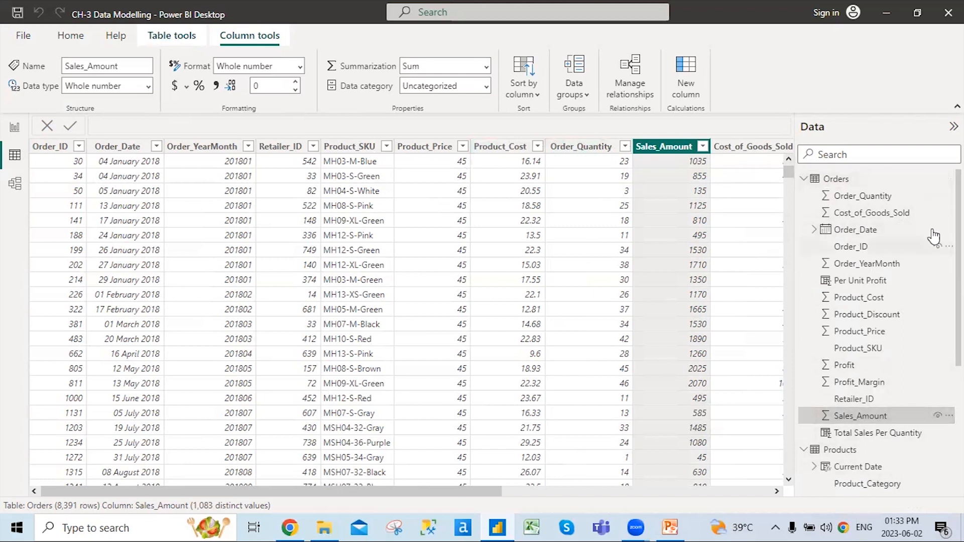
pyautogui.click(908, 284)
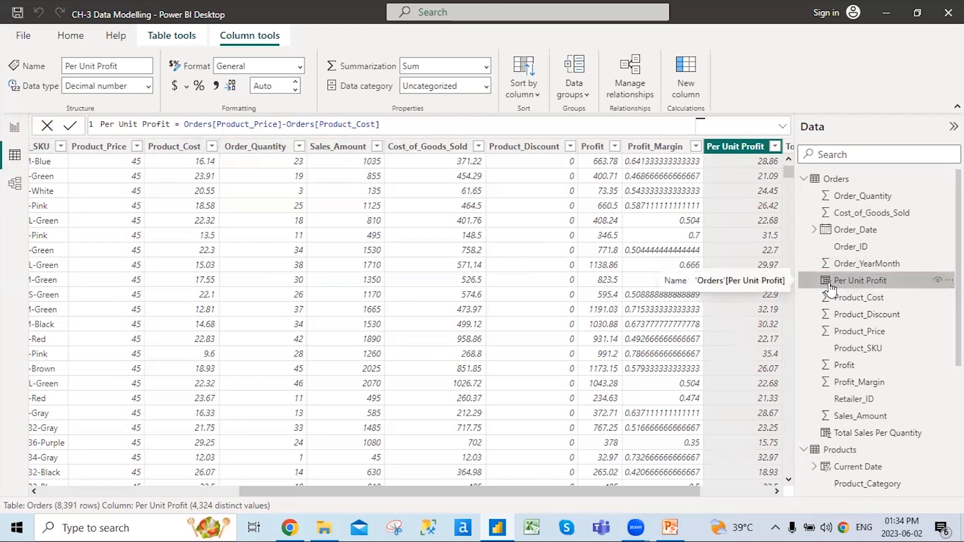
pyautogui.click(195, 42)
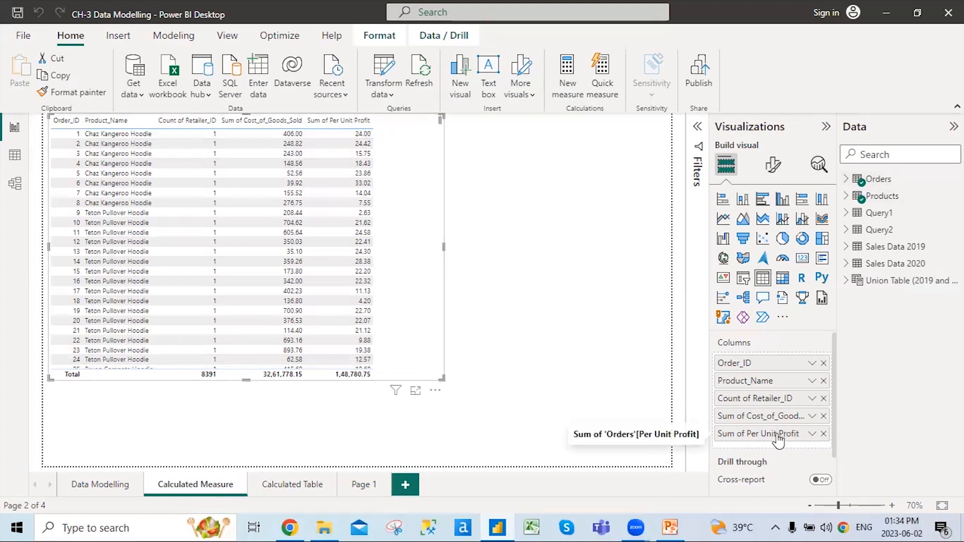
# Expand the Orders and Products tables to examine which fields the Calculated Measure page's table visual uses.
pyautogui.click(846, 179)
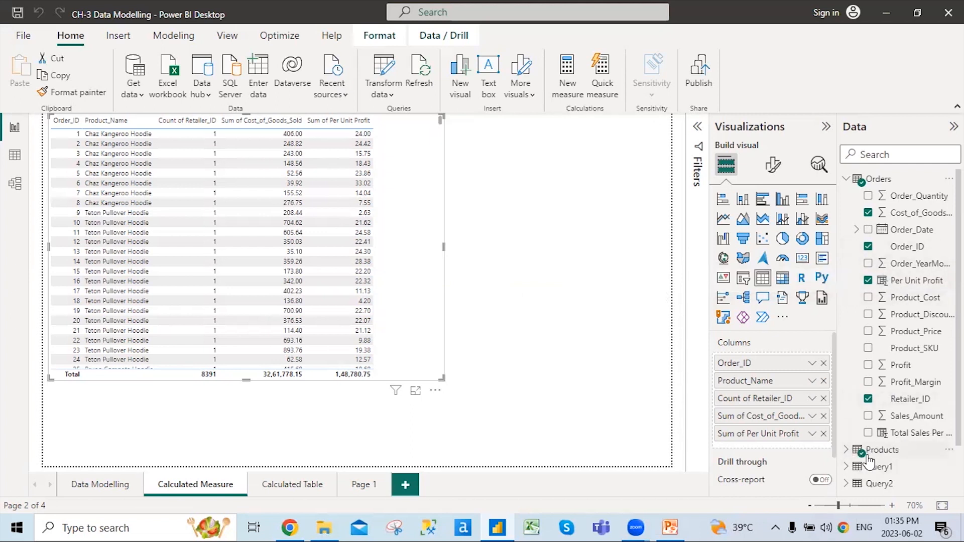
pyautogui.click(848, 453)
pyautogui.click(847, 450)
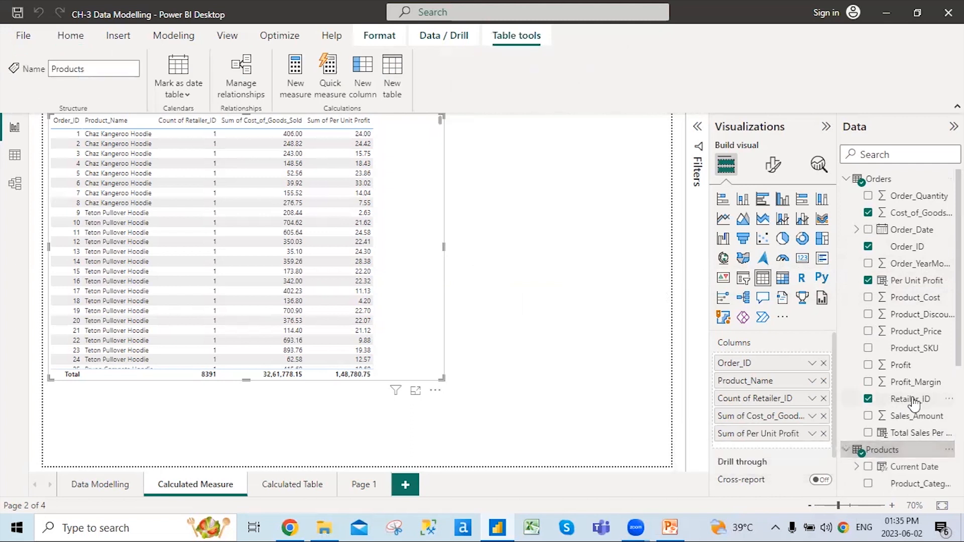
pyautogui.scroll(-3, 911, 409)
pyautogui.scroll(-3, 911, 409)
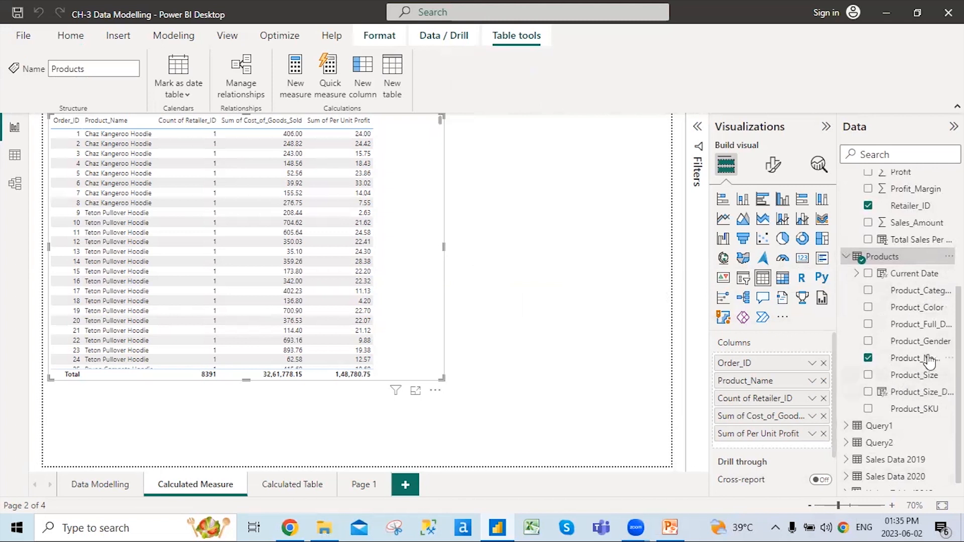
pyautogui.scroll(6, 873, 448)
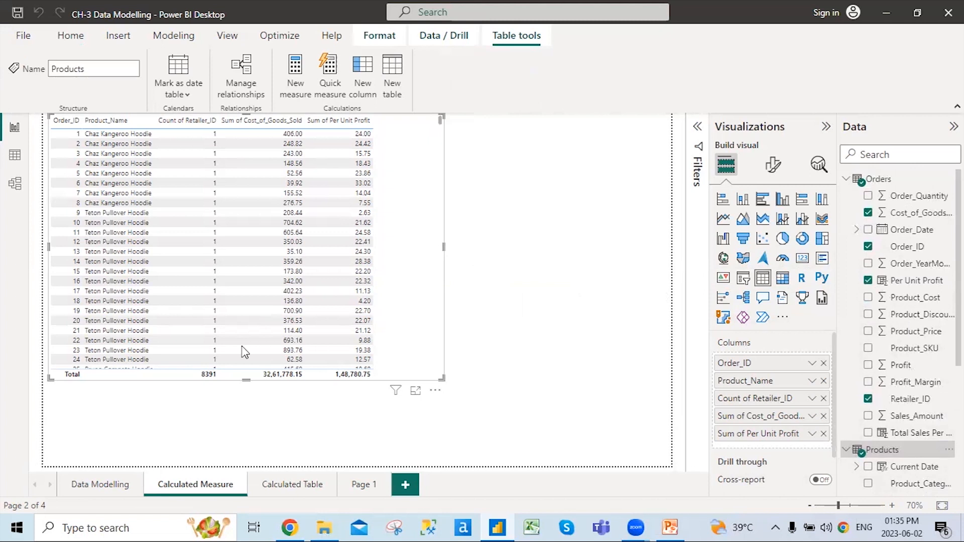
pyautogui.click(16, 155)
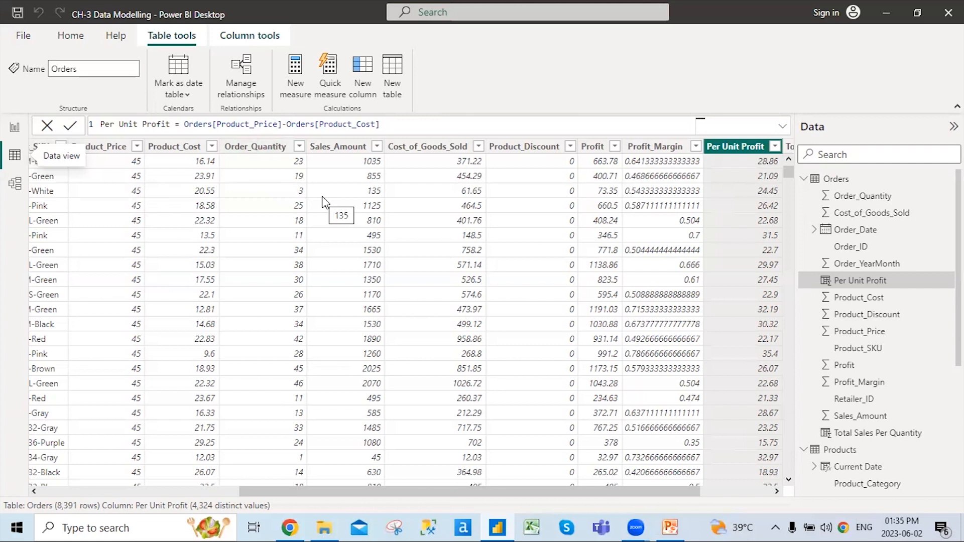
pyautogui.click(283, 93)
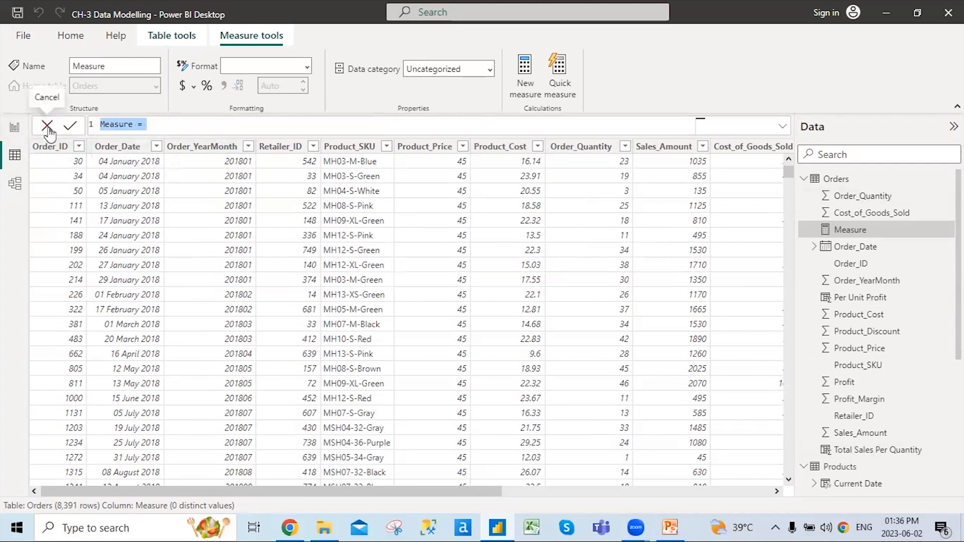
pyautogui.press('BackSpace')
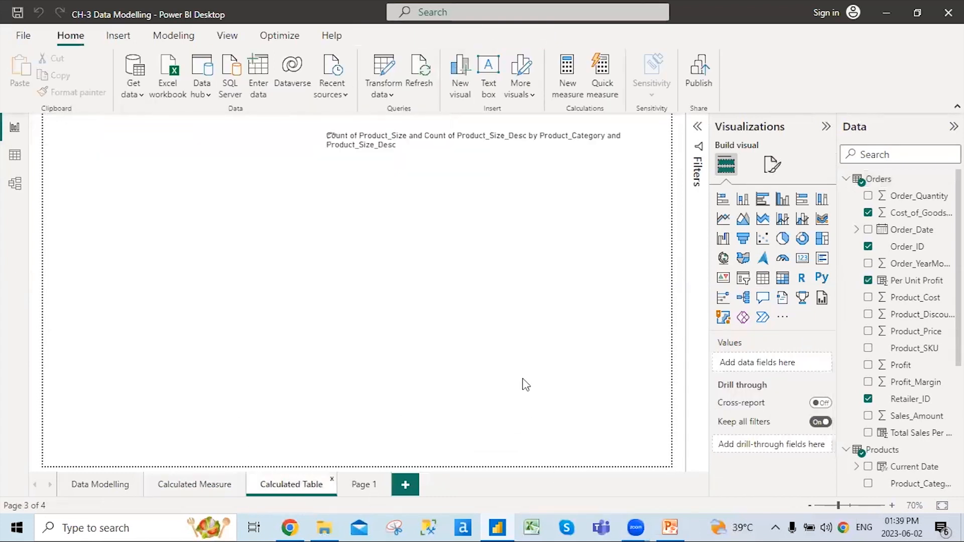
# Collapse the Orders and Products field lists while reviewing the Calculated Table page's visuals, and open report page Page 1.
pyautogui.click(847, 179)
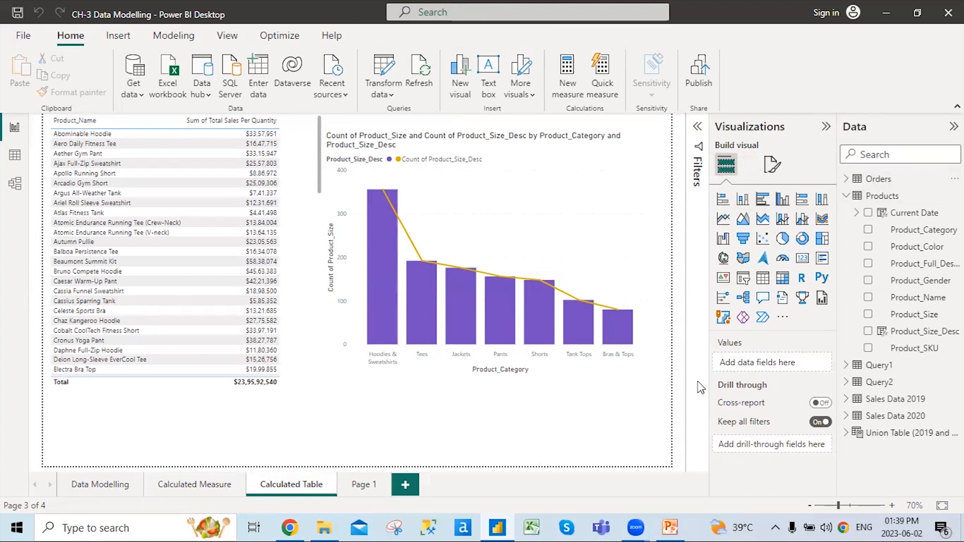
pyautogui.click(847, 196)
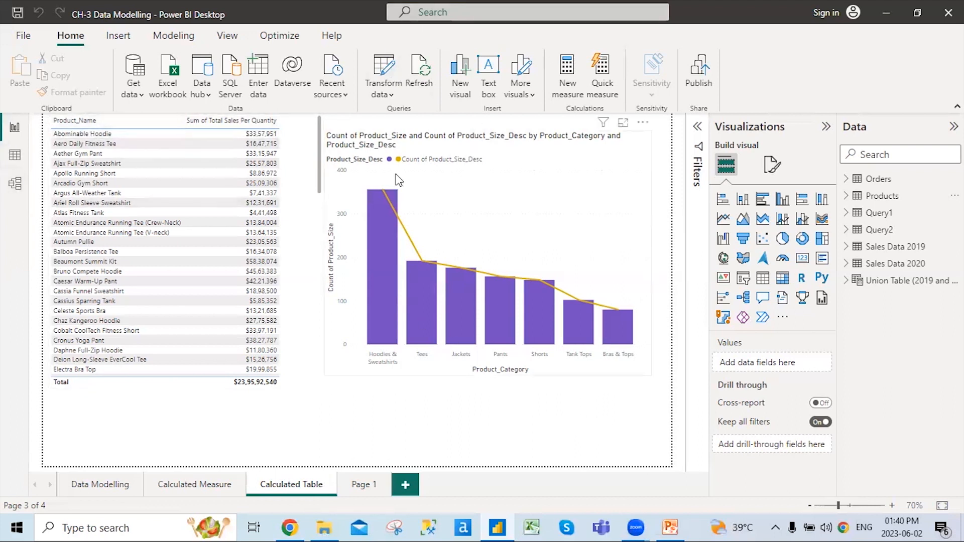
pyautogui.click(393, 95)
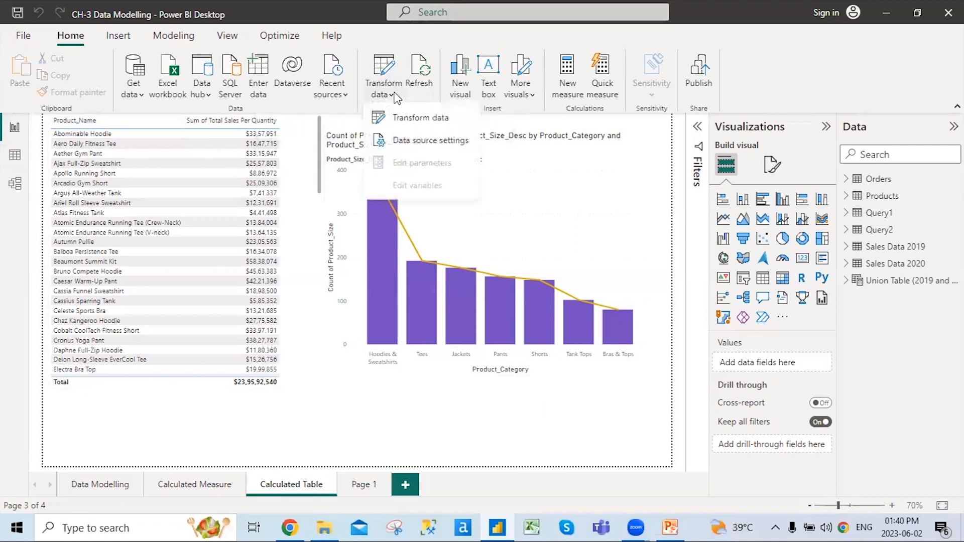
pyautogui.click(531, 451)
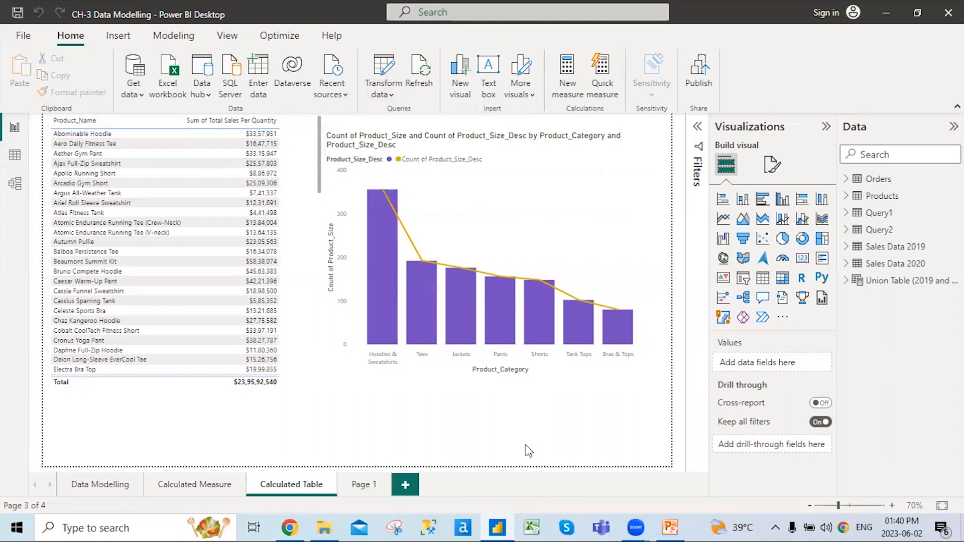
pyautogui.click(365, 484)
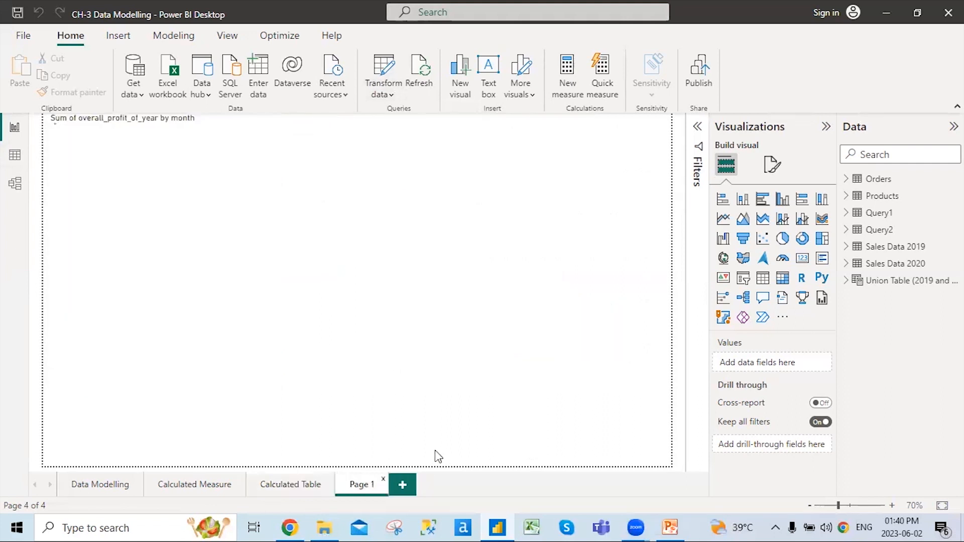